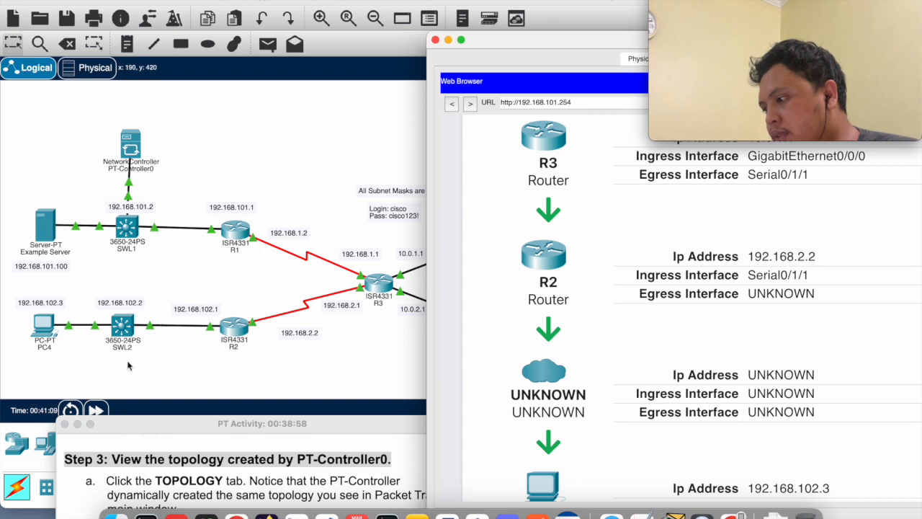
Review the rest of the path trace down to PC4 and the health charts on the controller dashboard
{"action": "scroll", "coordinate": [689, 385], "scroll_direction": "down", "scroll_amount": 3}
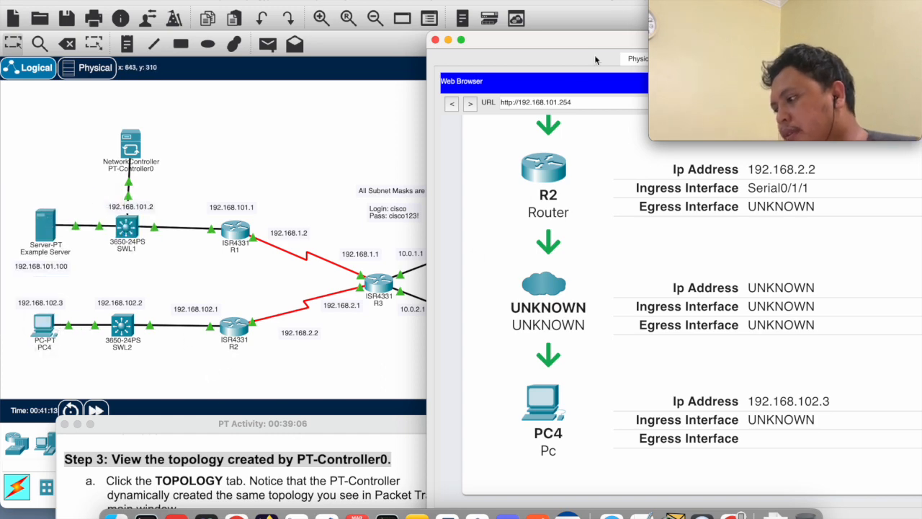
{"action": "left_click_drag", "start_coordinate": [563, 43], "coordinate": [242, 3]}
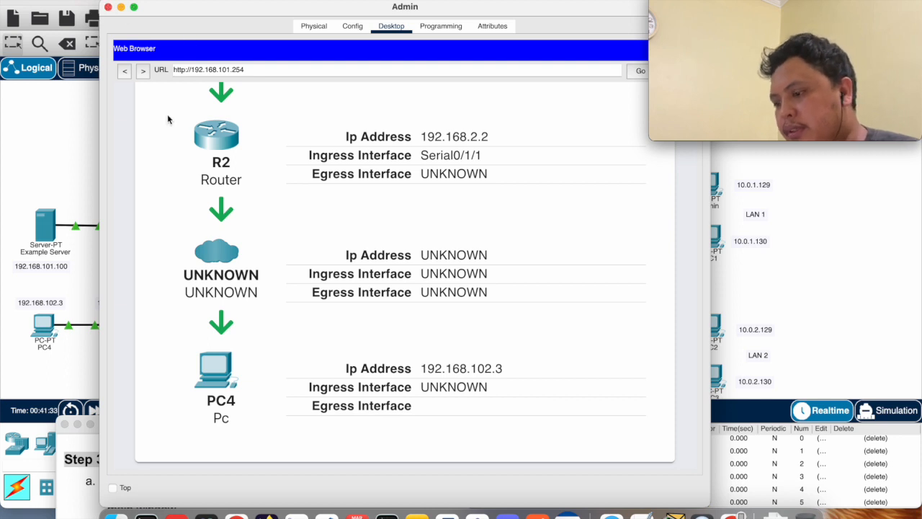
{"action": "left_click", "coordinate": [106, 8]}
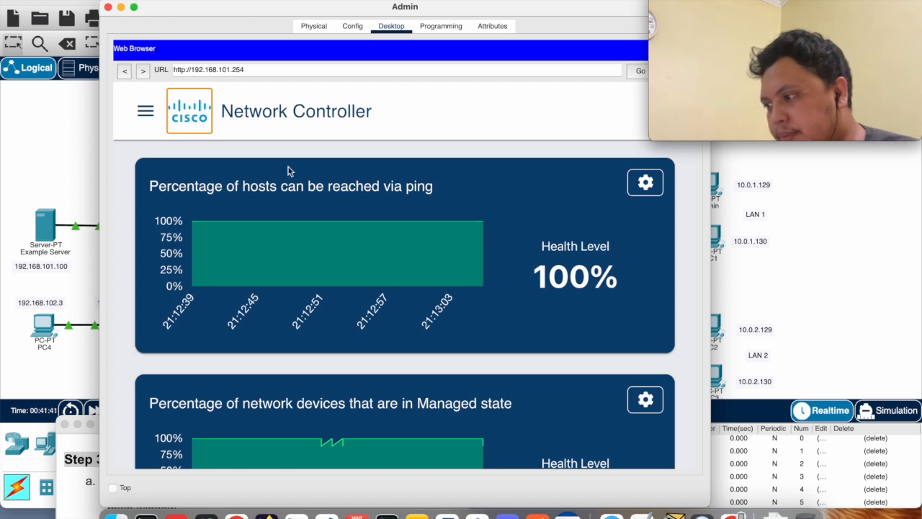
{"action": "scroll", "coordinate": [225, 173], "scroll_direction": "down", "scroll_amount": 2}
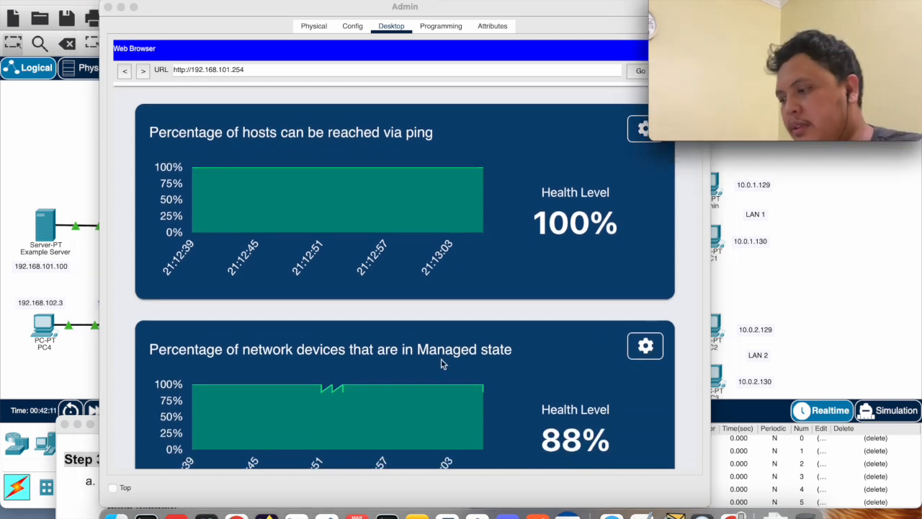
Bring the PT Activity instructions to the front and read Part 6, Step 1 on investigating the Example Server's configuration
{"action": "left_click", "coordinate": [66, 479]}
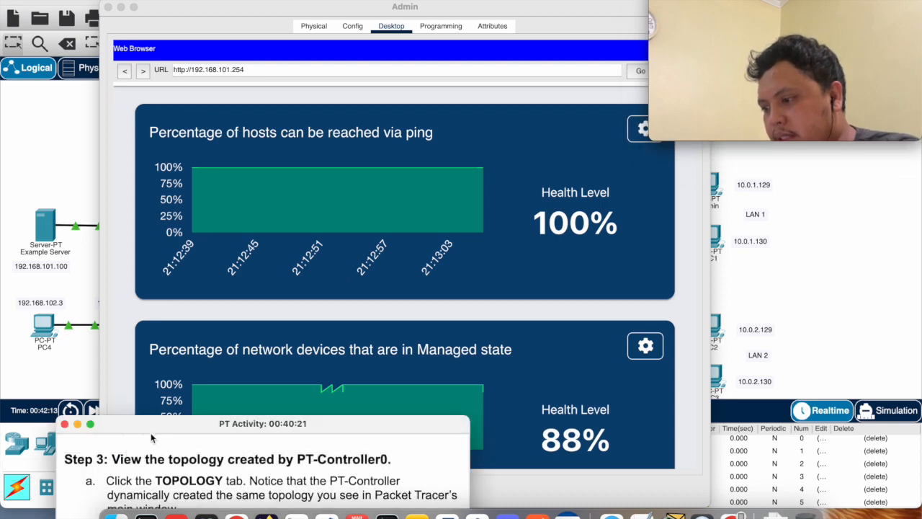
{"action": "left_click_drag", "start_coordinate": [153, 427], "coordinate": [291, 98]}
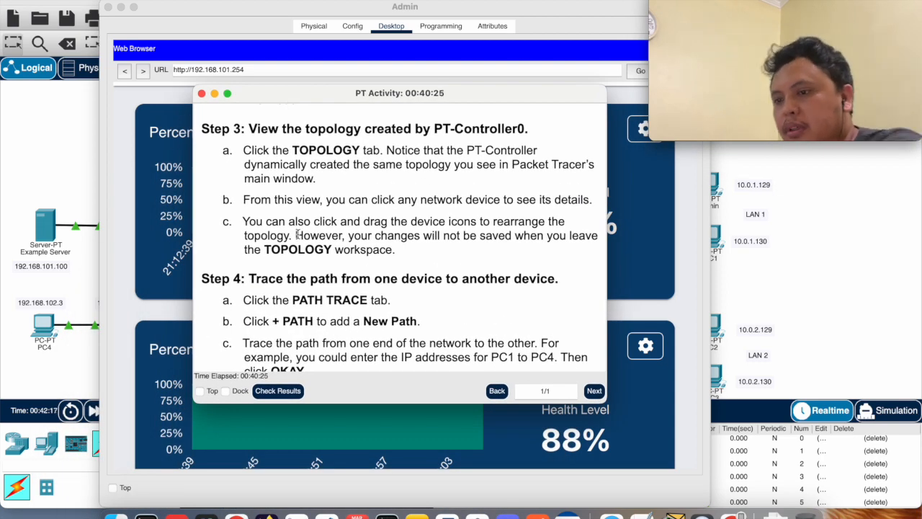
{"action": "scroll", "coordinate": [298, 234], "scroll_direction": "down", "scroll_amount": 5}
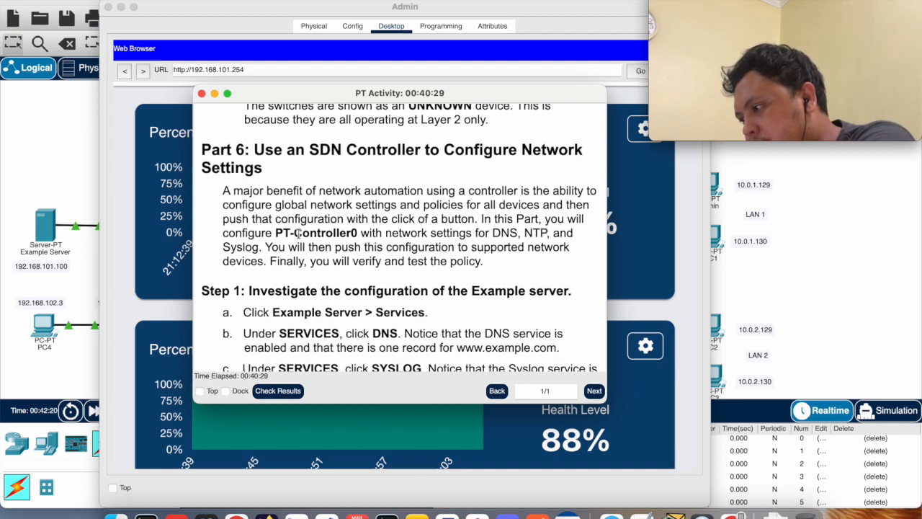
{"action": "scroll", "coordinate": [371, 229], "scroll_direction": "down", "scroll_amount": 1}
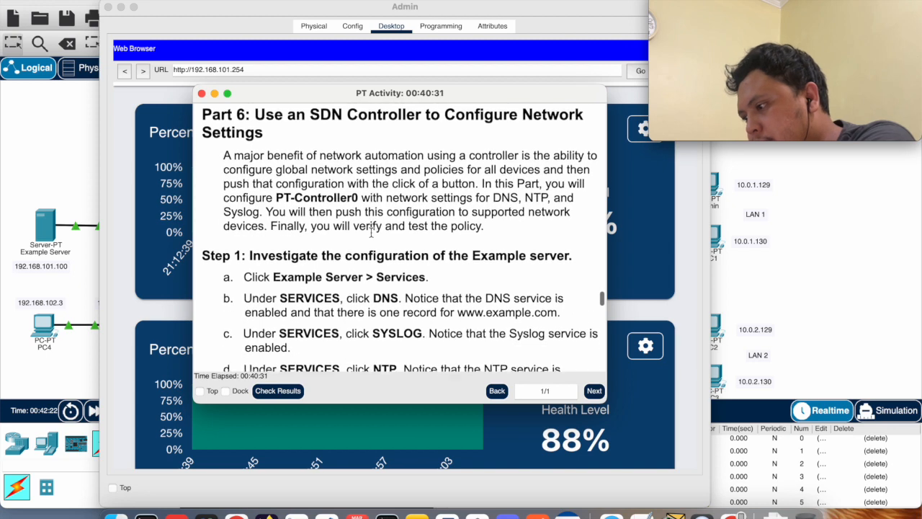
{"action": "scroll", "coordinate": [372, 229], "scroll_direction": "down", "scroll_amount": 1}
{"action": "scroll", "coordinate": [278, 216], "scroll_direction": "down", "scroll_amount": 1}
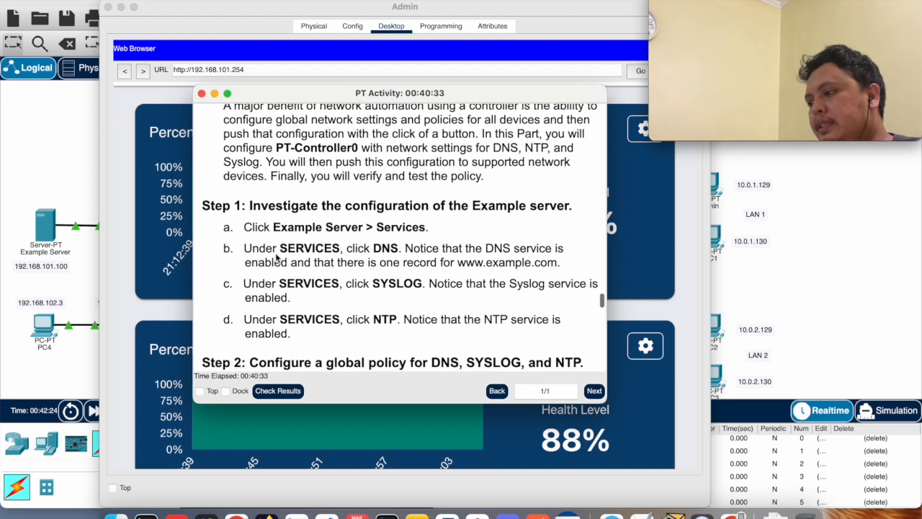
{"action": "scroll", "coordinate": [252, 229], "scroll_direction": "up", "scroll_amount": 1}
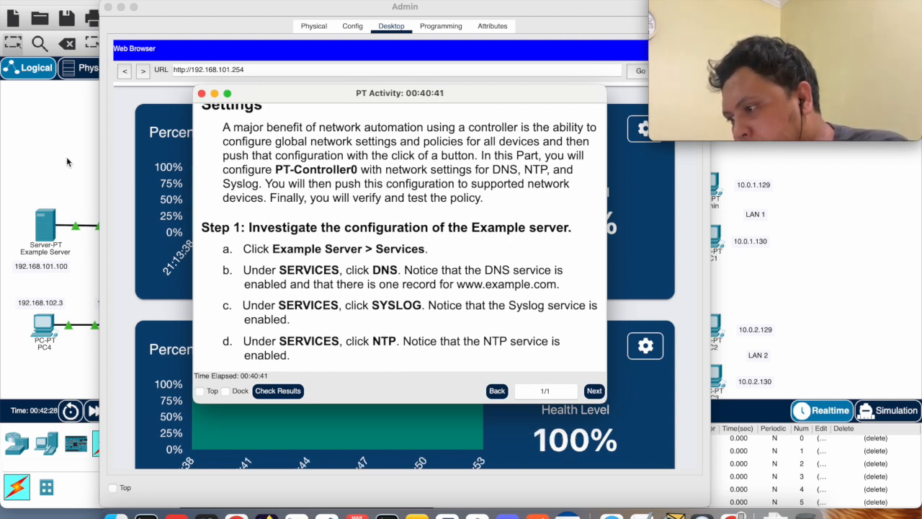
{"action": "left_click", "coordinate": [121, 8]}
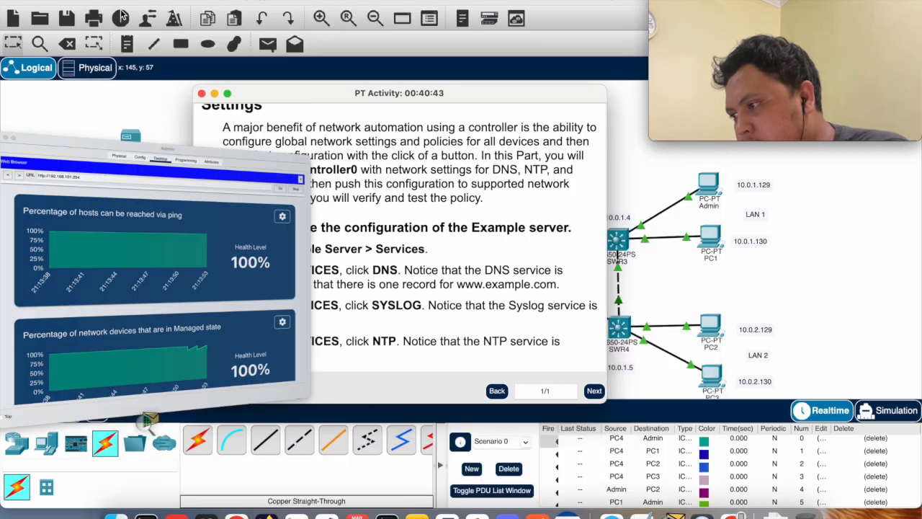
{"action": "left_click", "coordinate": [58, 180]}
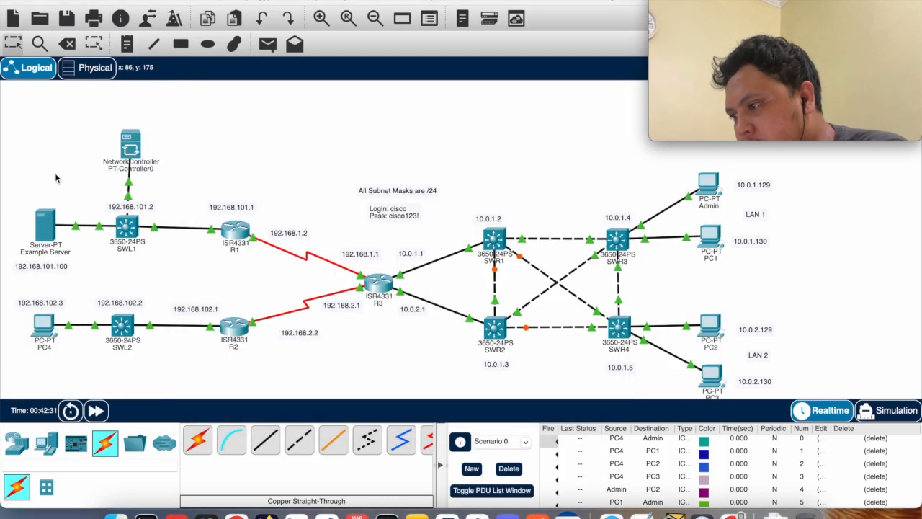
{"action": "left_click", "coordinate": [45, 229]}
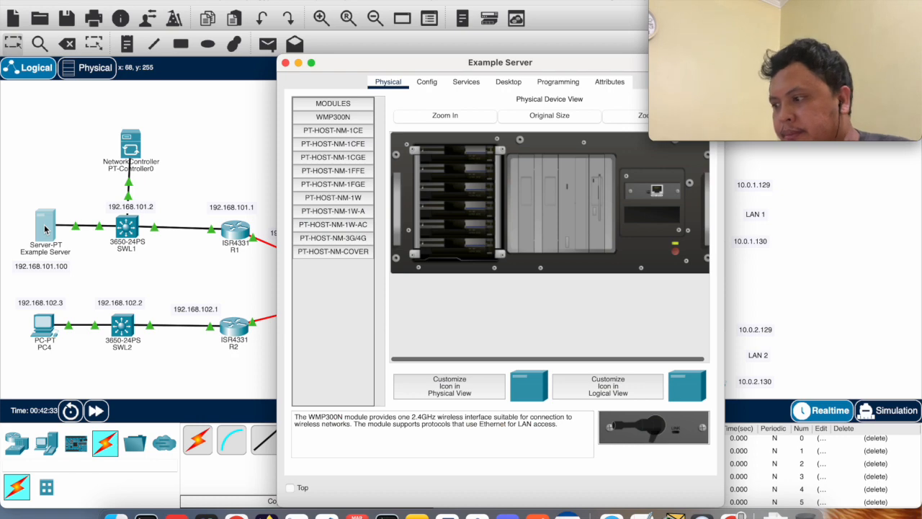
{"action": "key", "text": "super+grave"}
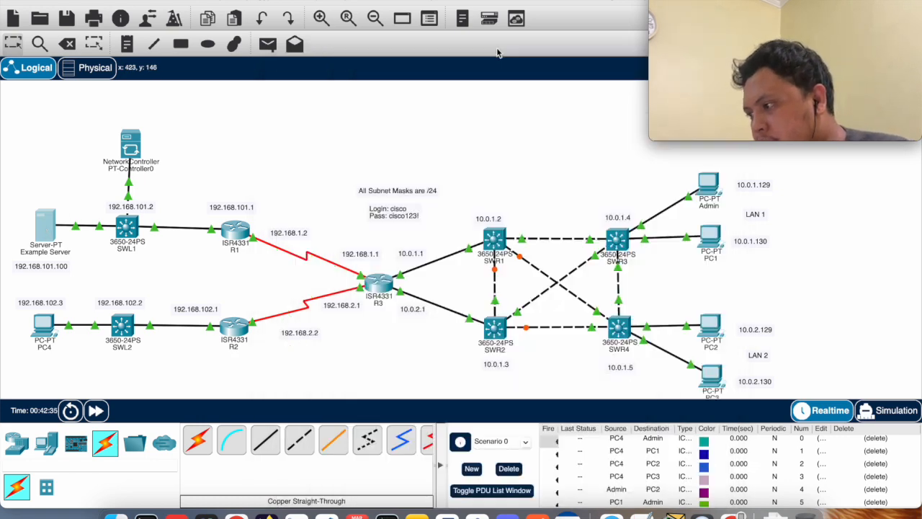
{"action": "key", "text": "super+grave"}
{"action": "key", "text": "super+grave"}
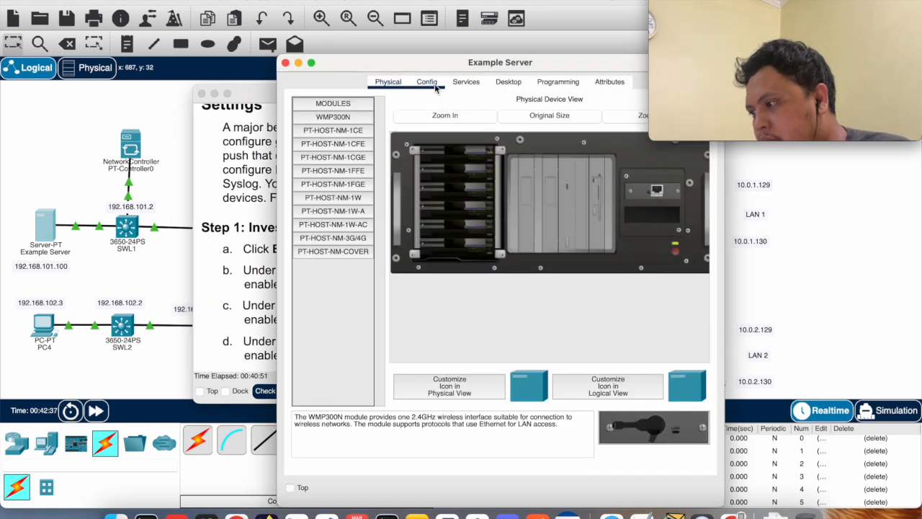
{"action": "left_click_drag", "start_coordinate": [461, 57], "coordinate": [420, 33]}
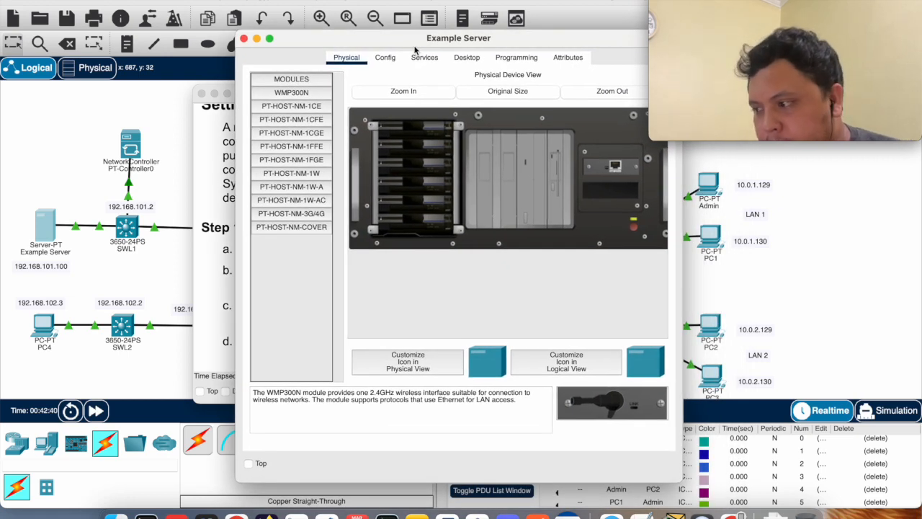
Inspect the DNS, SYSLOG and NTP services on Example Server, and close its window
{"action": "left_click", "coordinate": [423, 59]}
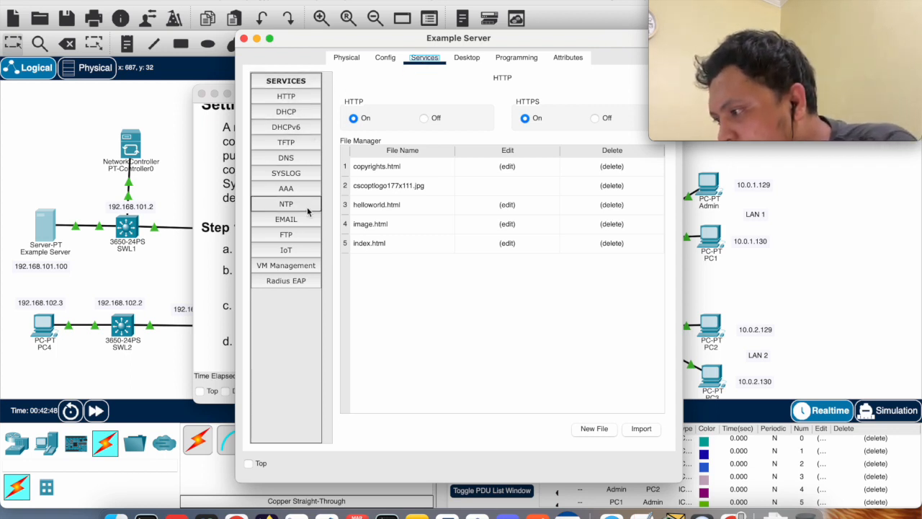
{"action": "left_click", "coordinate": [285, 163]}
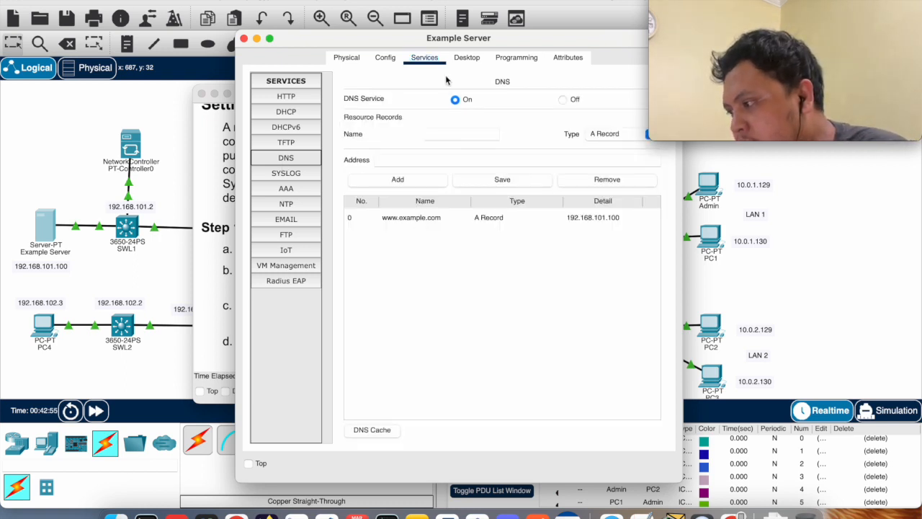
{"action": "left_click_drag", "start_coordinate": [483, 40], "coordinate": [376, 32]}
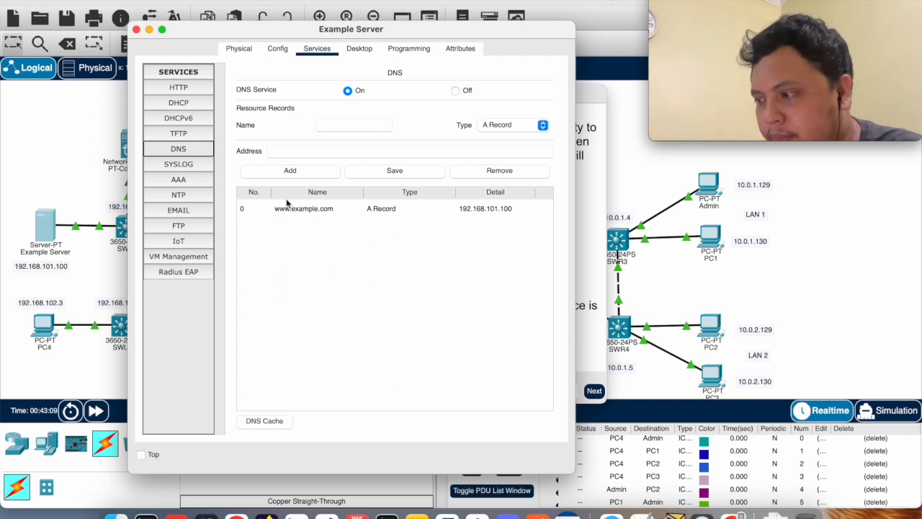
{"action": "left_click", "coordinate": [178, 164]}
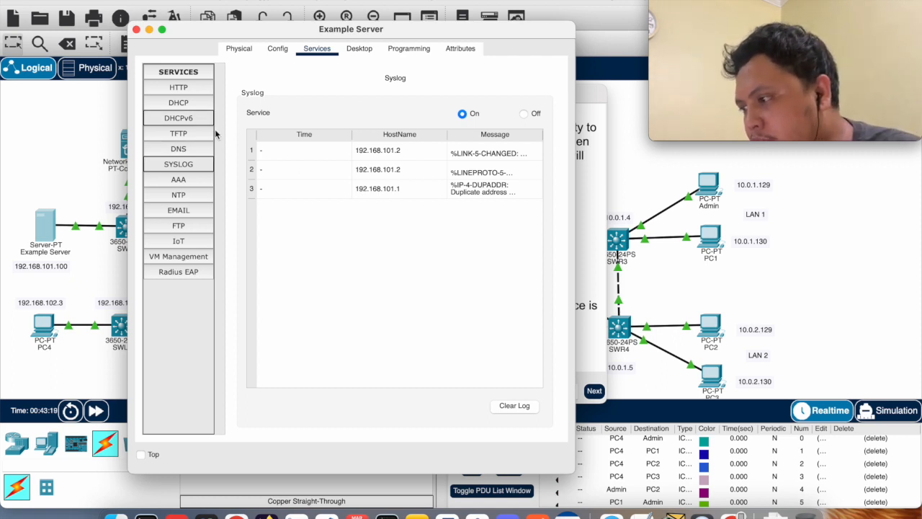
{"action": "left_click", "coordinate": [185, 196]}
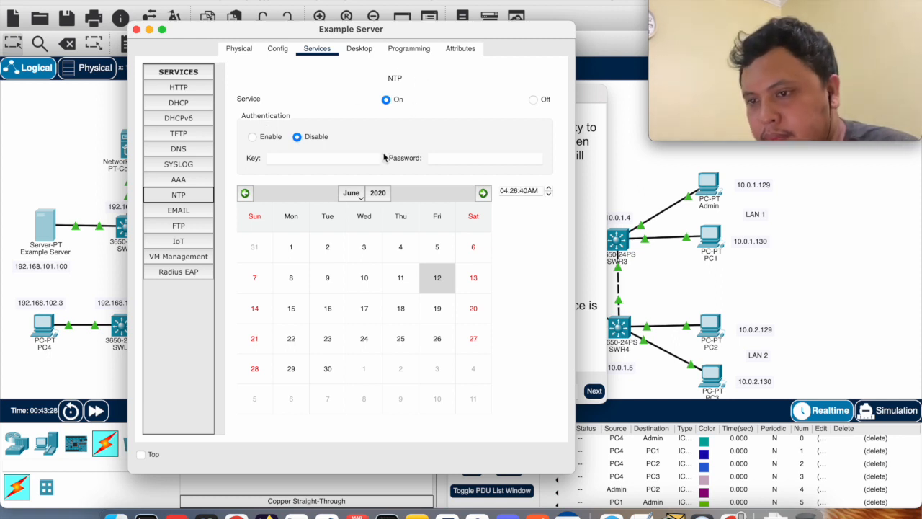
{"action": "left_click", "coordinate": [137, 30]}
Read Step 2 of the activity instructions on configuring a global policy for DNS, SYSLOG and NTP
{"action": "scroll", "coordinate": [337, 285], "scroll_direction": "down", "scroll_amount": 10}
{"action": "scroll", "coordinate": [337, 284], "scroll_direction": "up", "scroll_amount": 3}
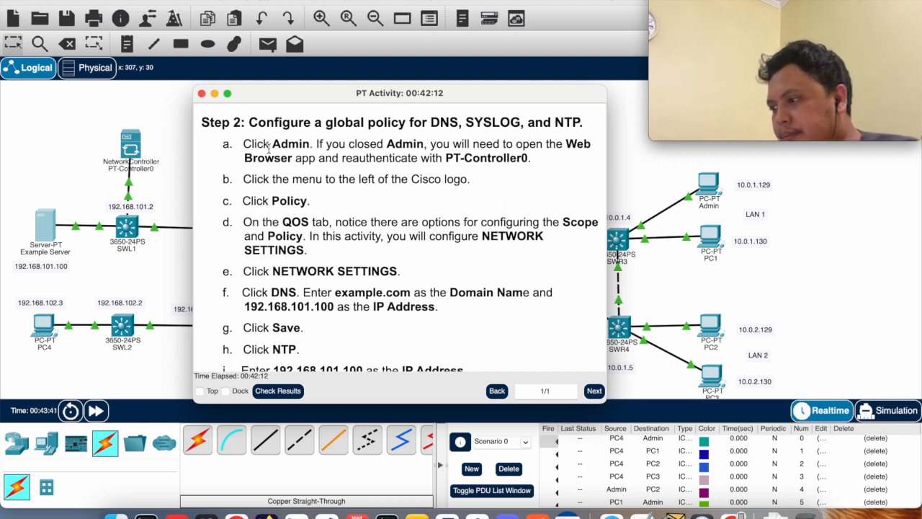
{"action": "left_click_drag", "start_coordinate": [275, 99], "coordinate": [88, 85]}
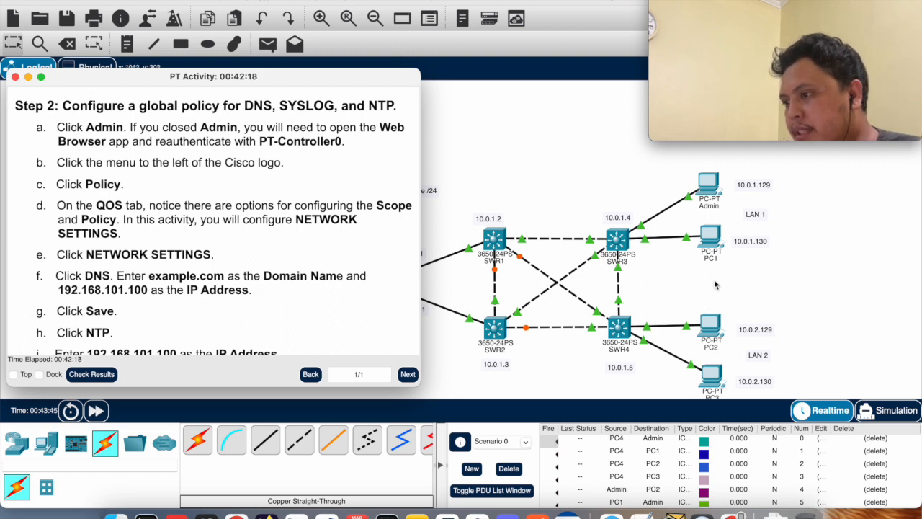
Return to the Admin PC's web browser and open the Policy page of the Network Controller
{"action": "left_click", "coordinate": [712, 186]}
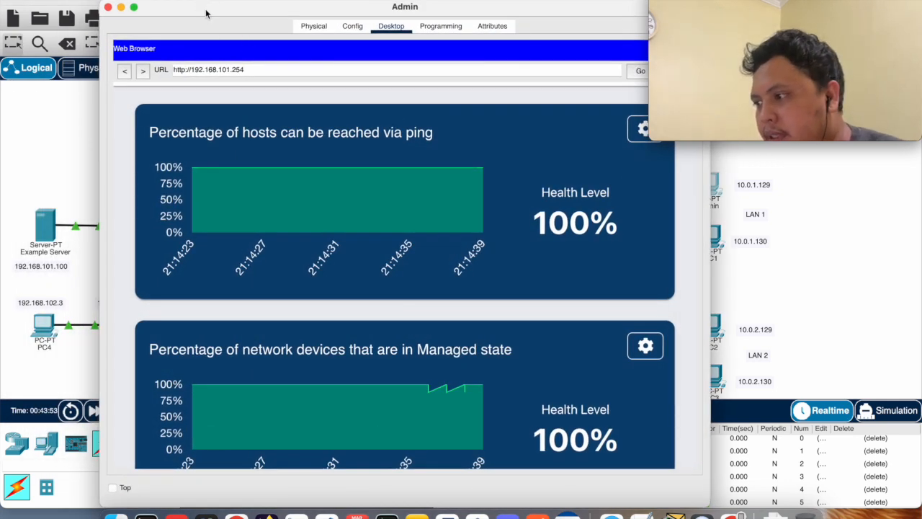
{"action": "left_click_drag", "start_coordinate": [222, 7], "coordinate": [242, 6]}
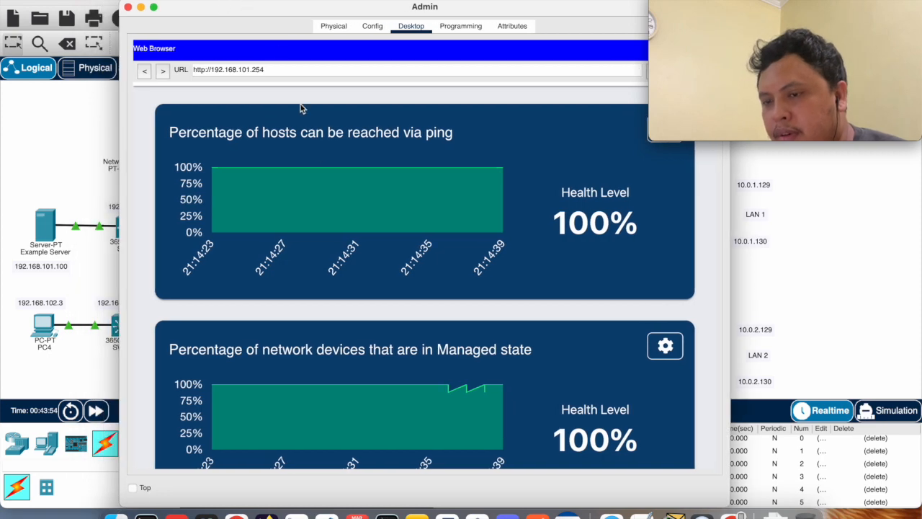
{"action": "scroll", "coordinate": [346, 216], "scroll_direction": "up", "scroll_amount": 2}
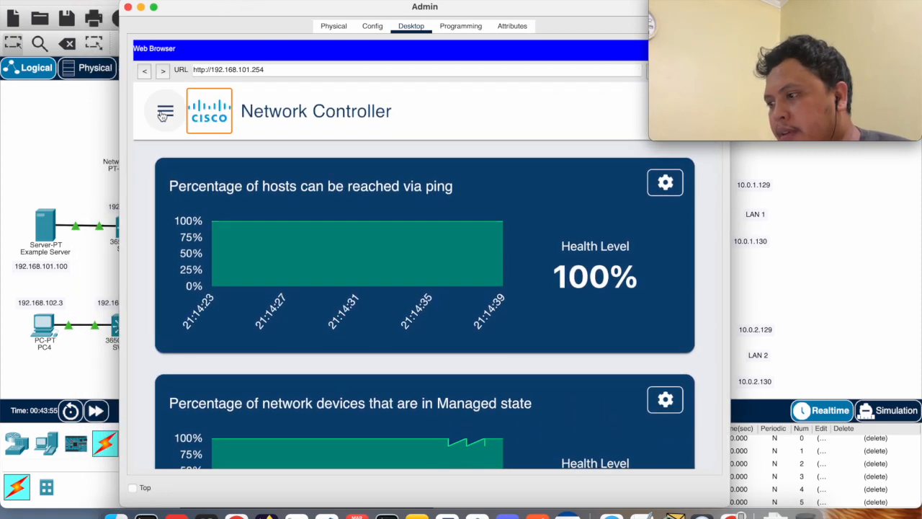
{"action": "left_click", "coordinate": [164, 113]}
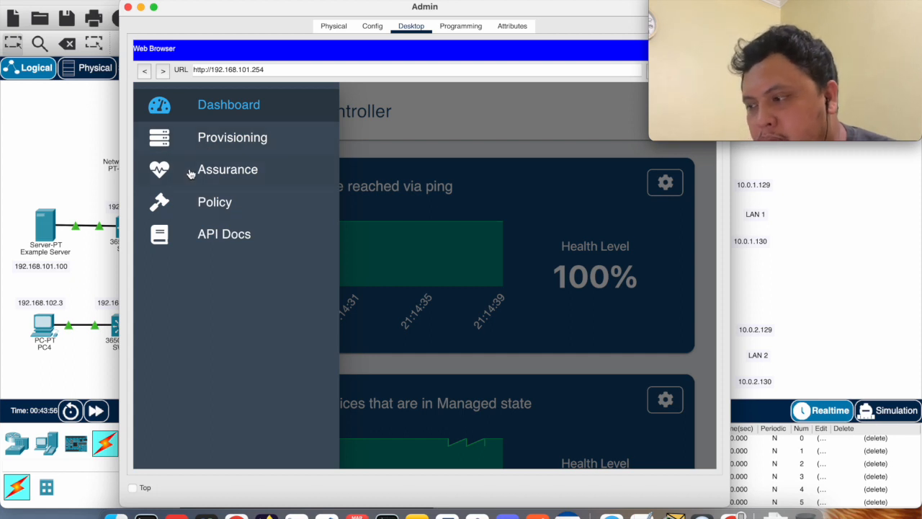
{"action": "left_click", "coordinate": [202, 205]}
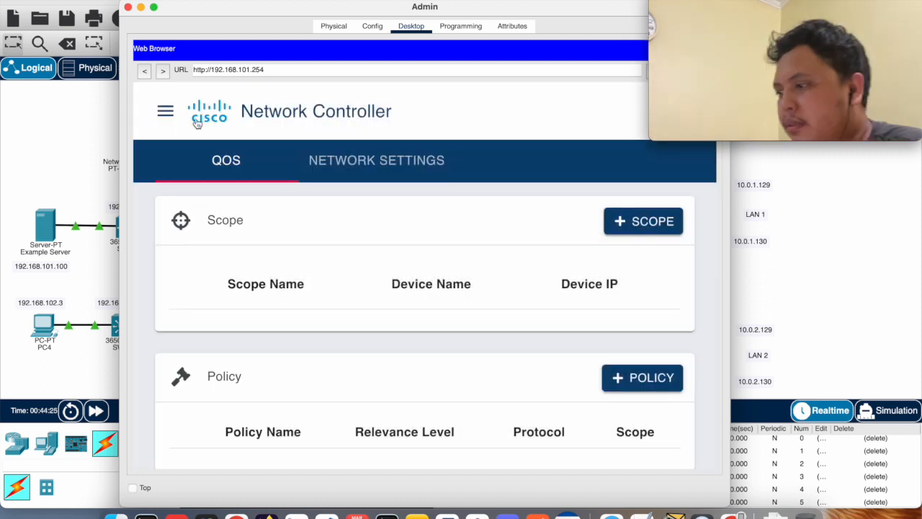
{"action": "left_click", "coordinate": [157, 113]}
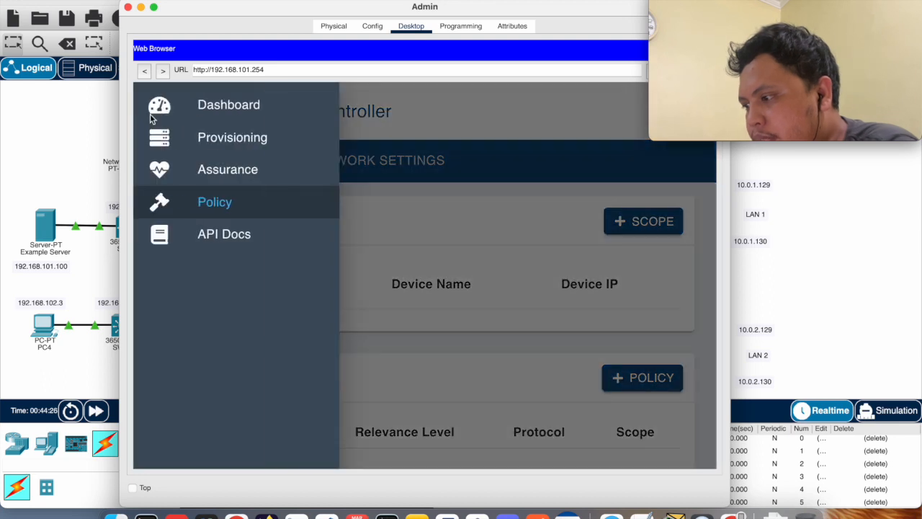
{"action": "left_click", "coordinate": [430, 105]}
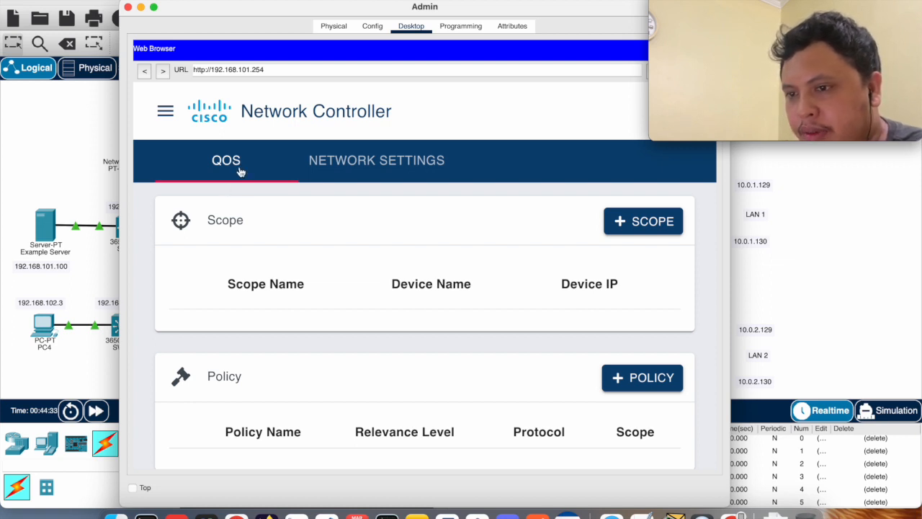
In the network settings, set the DNS domain name to example.com with IP address 192.168.101.100, and save
{"action": "left_click", "coordinate": [348, 158]}
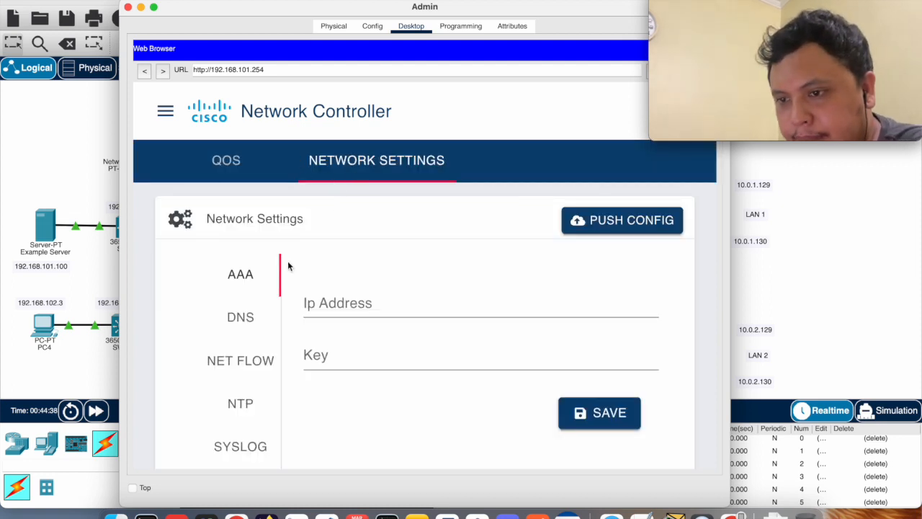
{"action": "left_click", "coordinate": [242, 322]}
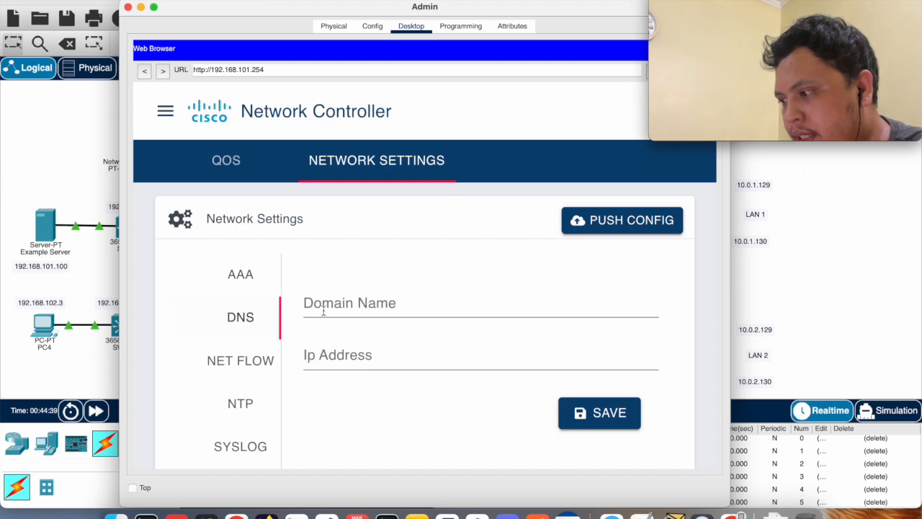
{"action": "left_click", "coordinate": [326, 306]}
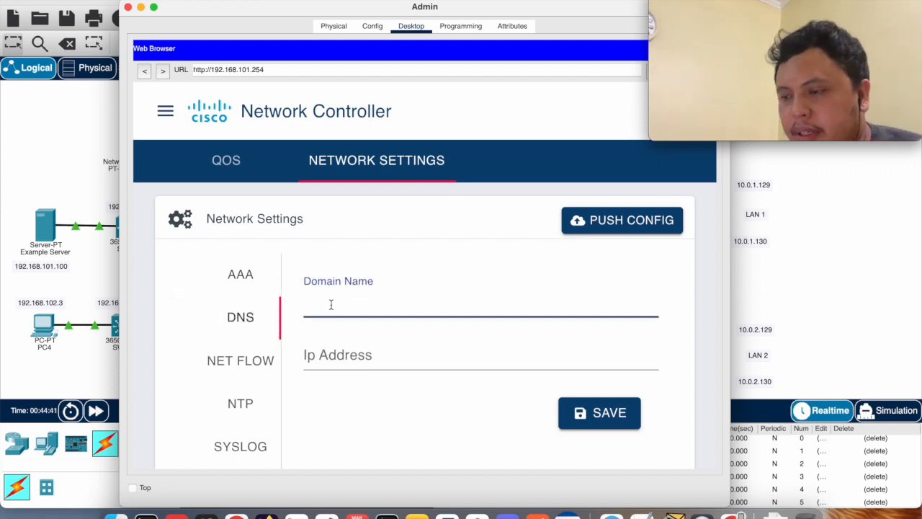
{"action": "type", "text": "example.com"}
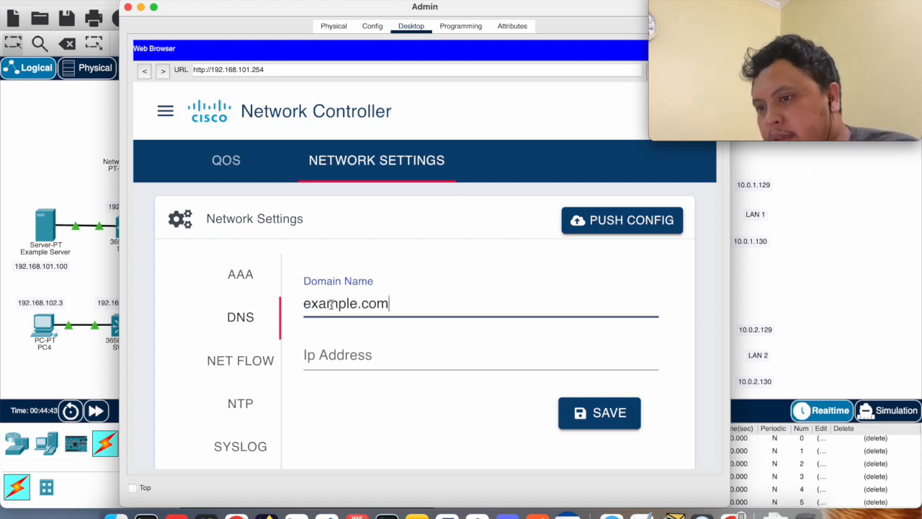
{"action": "left_click", "coordinate": [361, 334]}
{"action": "type", "text": "192"}
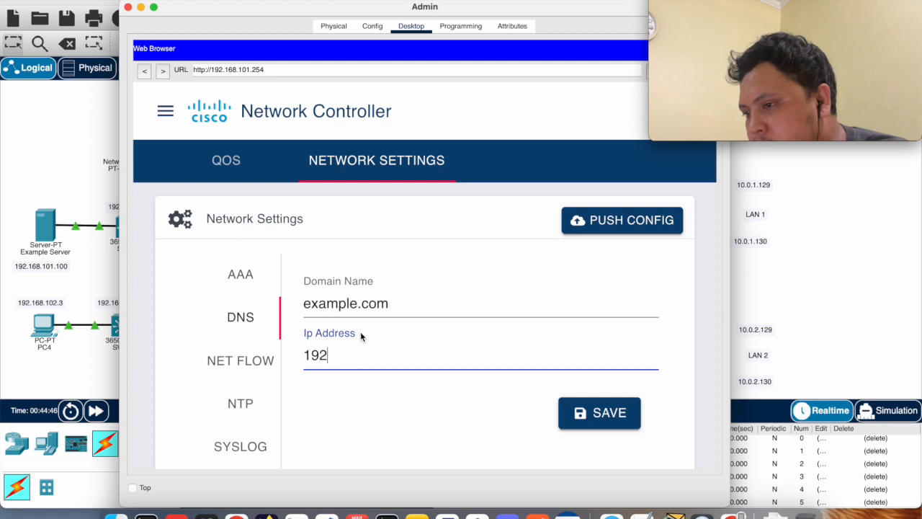
{"action": "type", "text": ".168.101.100"}
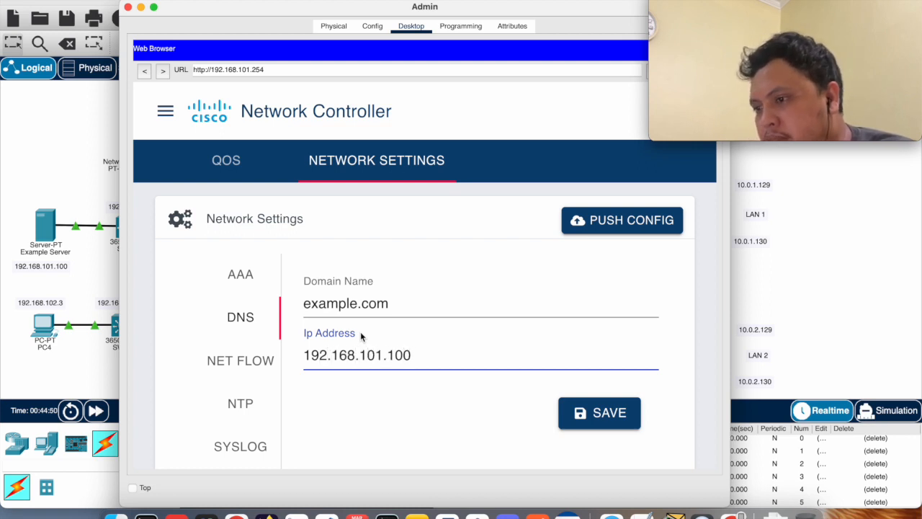
{"action": "left_click", "coordinate": [604, 415]}
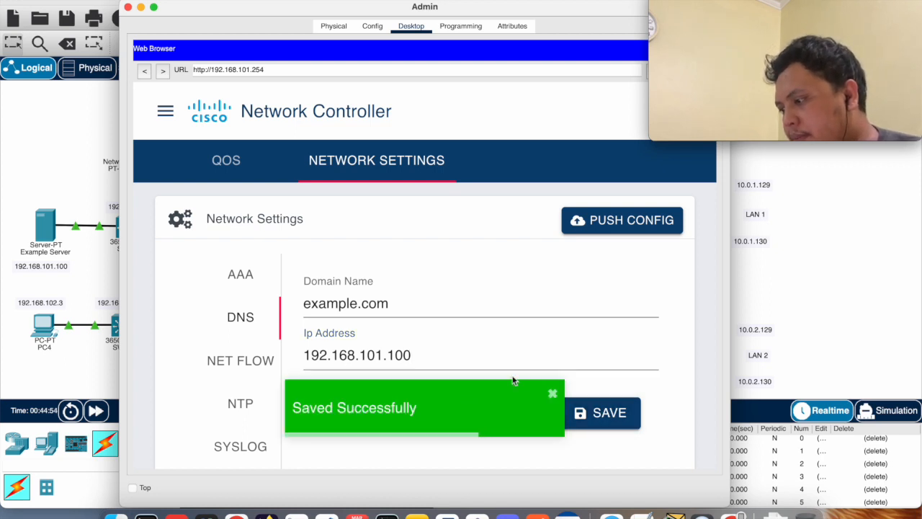
{"action": "left_click", "coordinate": [551, 393]}
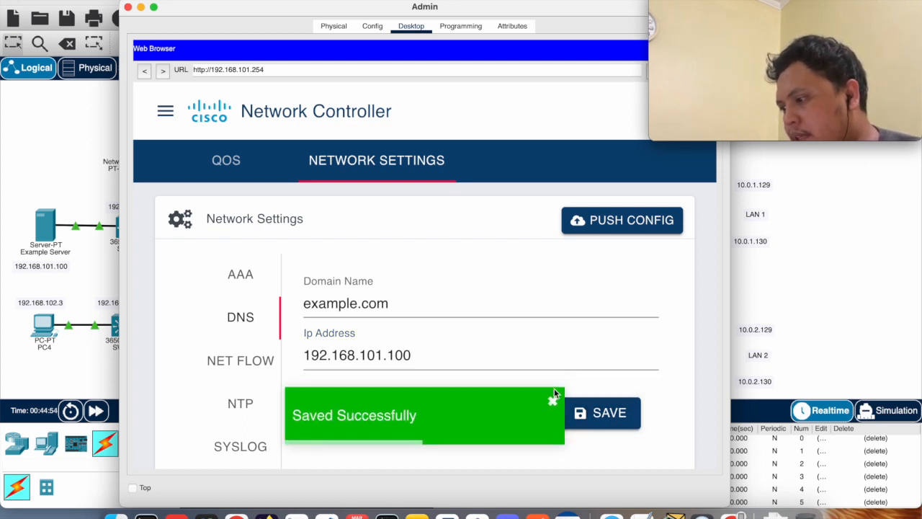
Set the NTP server IP to 192.168.101.100 in the network settings and save it
{"action": "left_click", "coordinate": [226, 401]}
{"action": "left_click", "coordinate": [321, 308]}
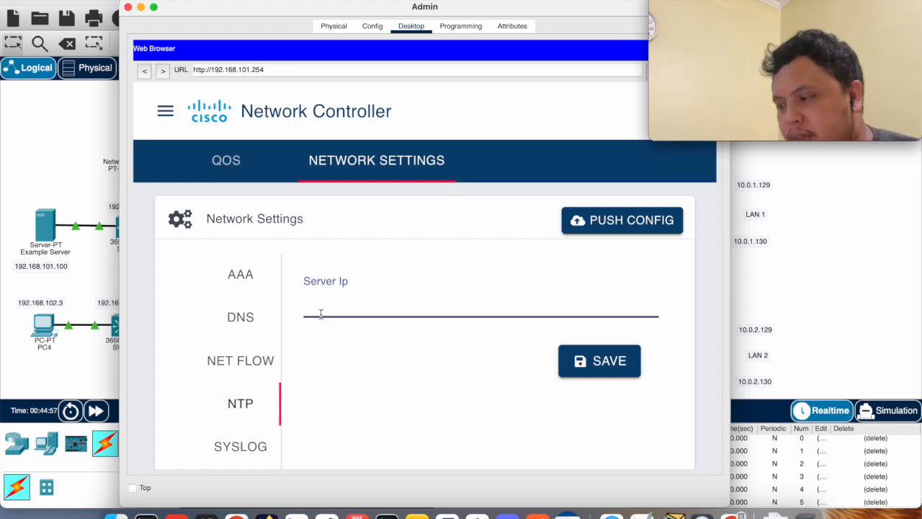
{"action": "type", "text": "19"}
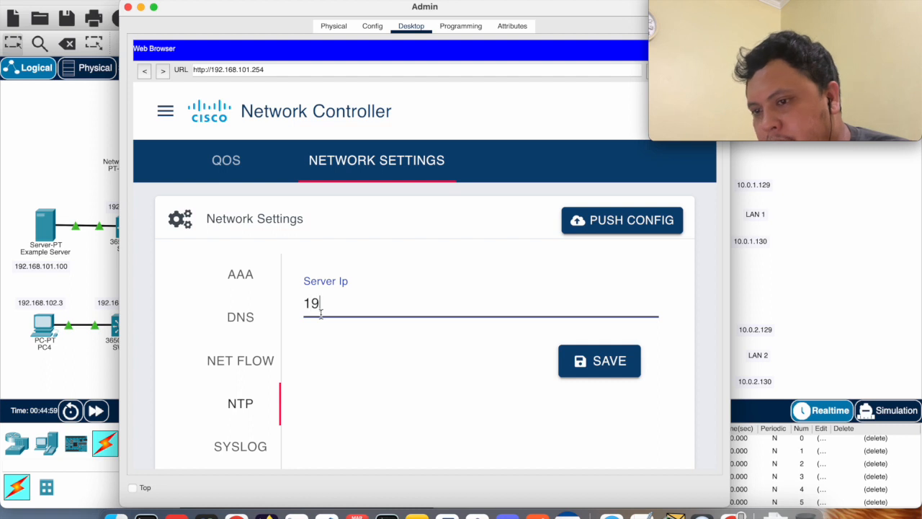
{"action": "type", "text": "2.16"}
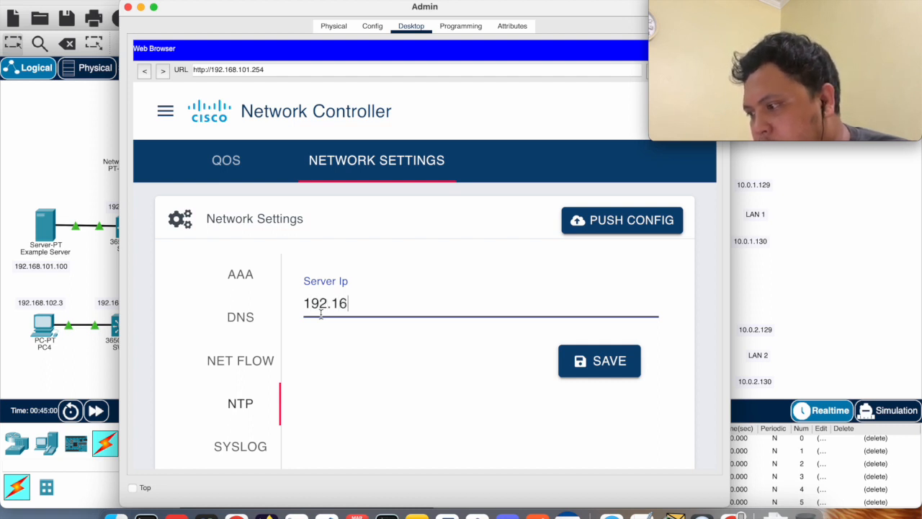
{"action": "type", "text": "8.101.100"}
{"action": "left_click", "coordinate": [603, 372]}
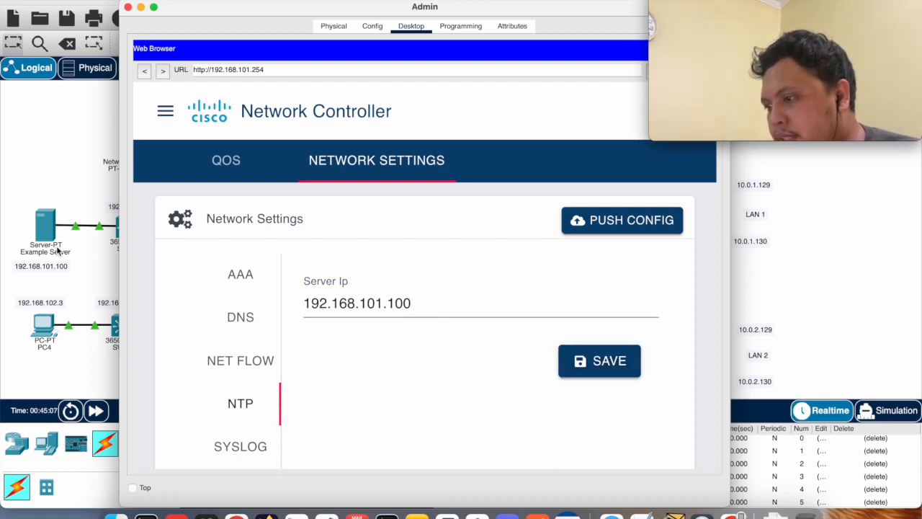
Set the first SYSLOG server IP to 192.168.101.100 in the network settings and save it
{"action": "scroll", "coordinate": [253, 415], "scroll_direction": "down", "scroll_amount": 2}
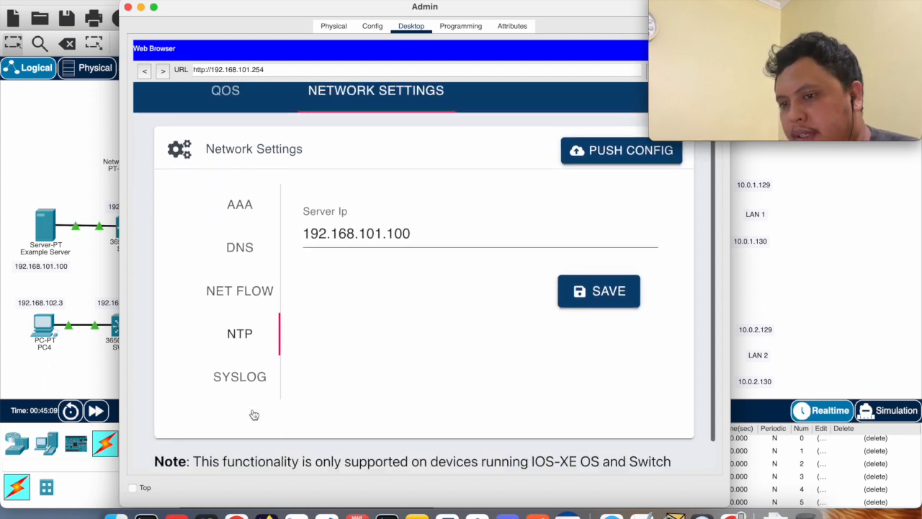
{"action": "left_click", "coordinate": [237, 388]}
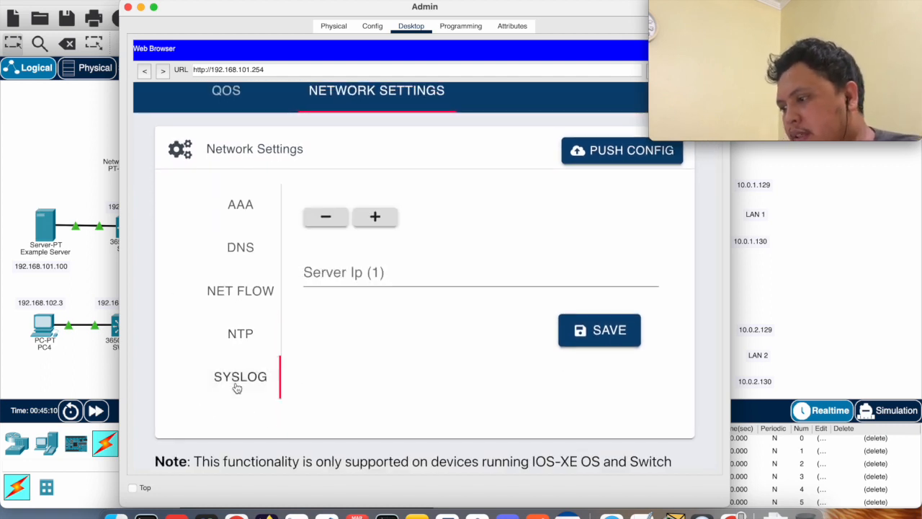
{"action": "left_click", "coordinate": [338, 273]}
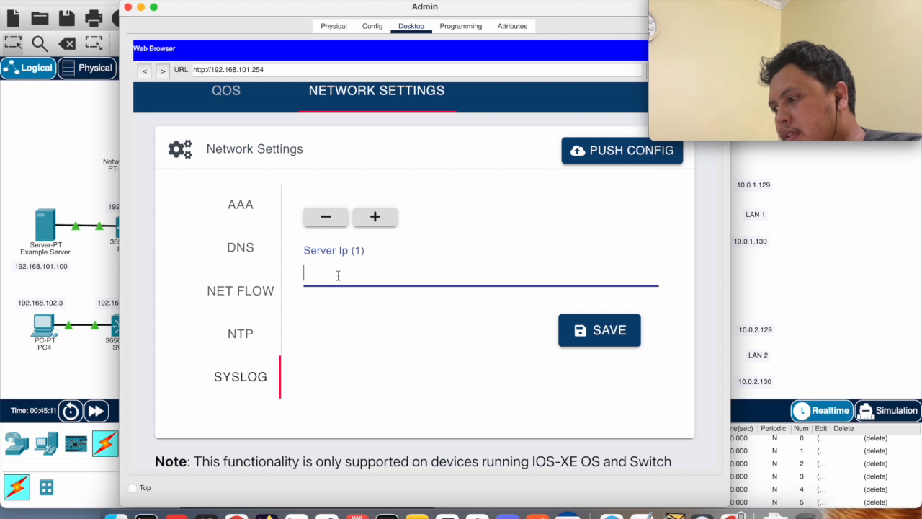
{"action": "type", "text": "192.168."}
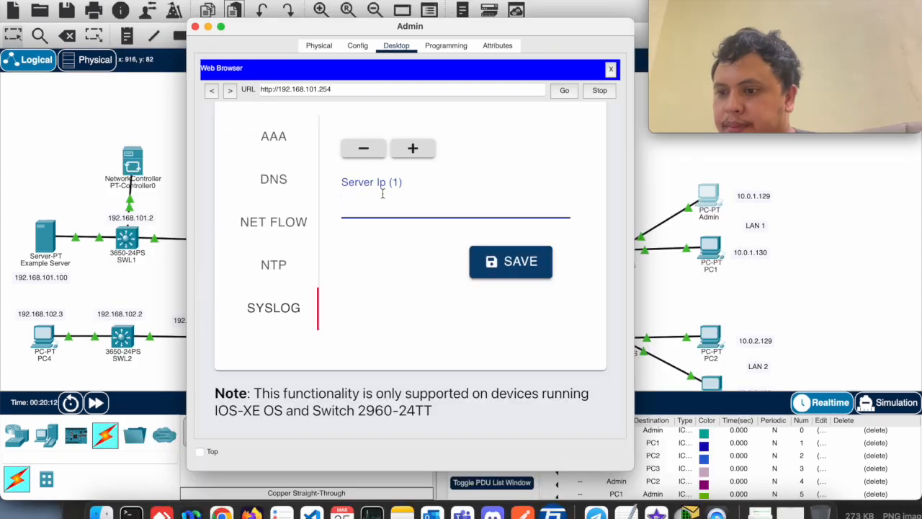
{"action": "type", "text": "192.168"}
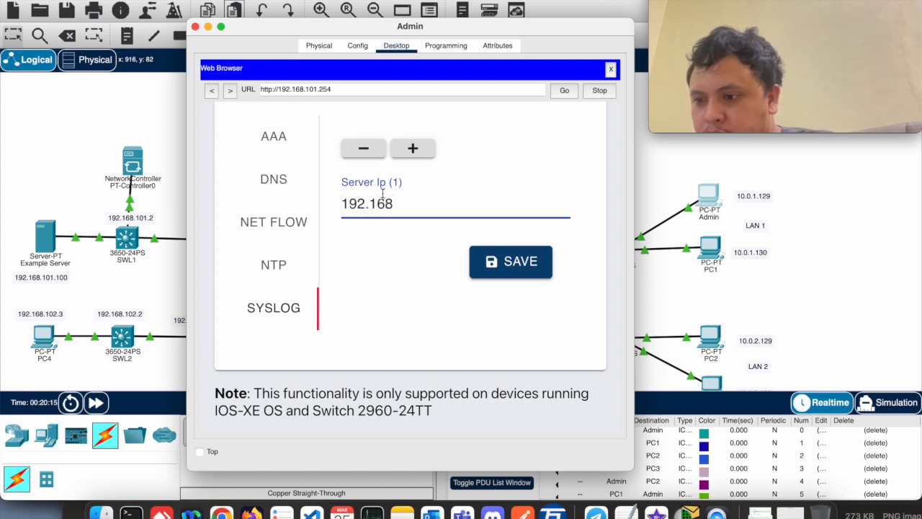
{"action": "type", "text": ".101.100"}
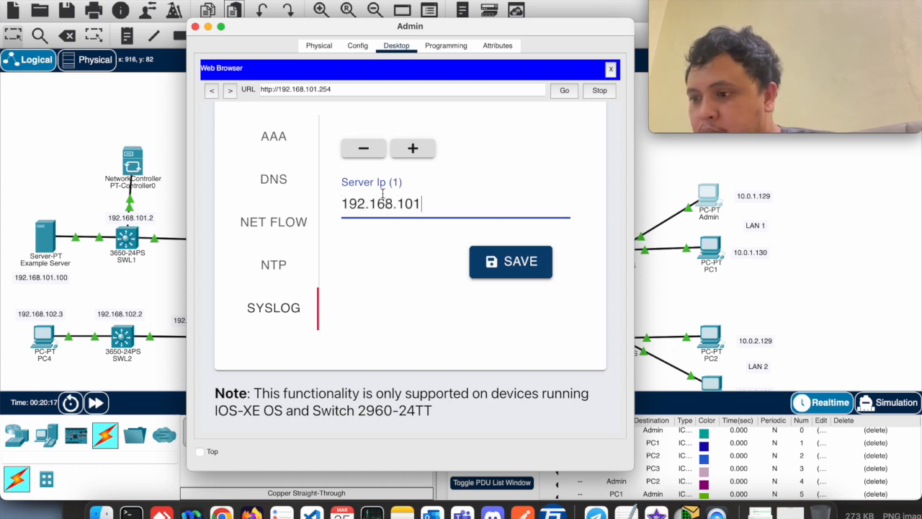
{"action": "left_click", "coordinate": [479, 261]}
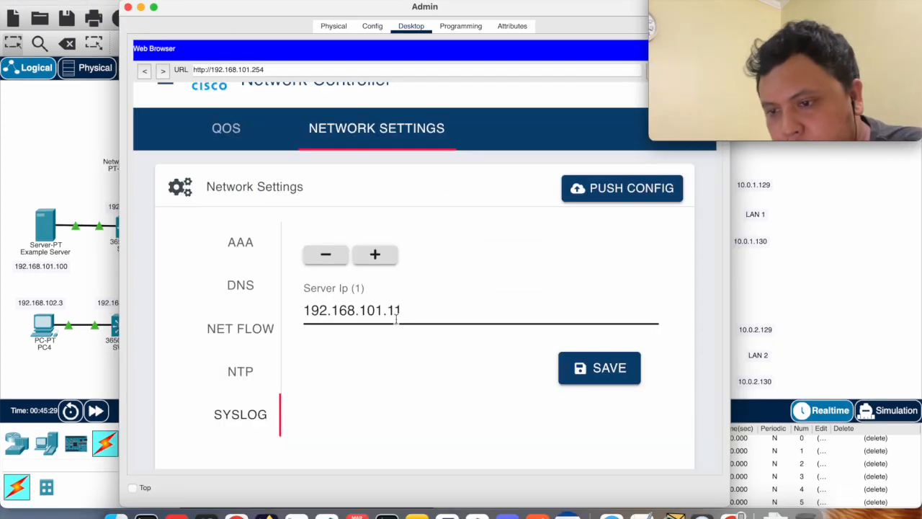
Review the AAA, DNS, NetFlow, NTP and SYSLOG summary, and push all network settings to the network
{"action": "left_click", "coordinate": [589, 190]}
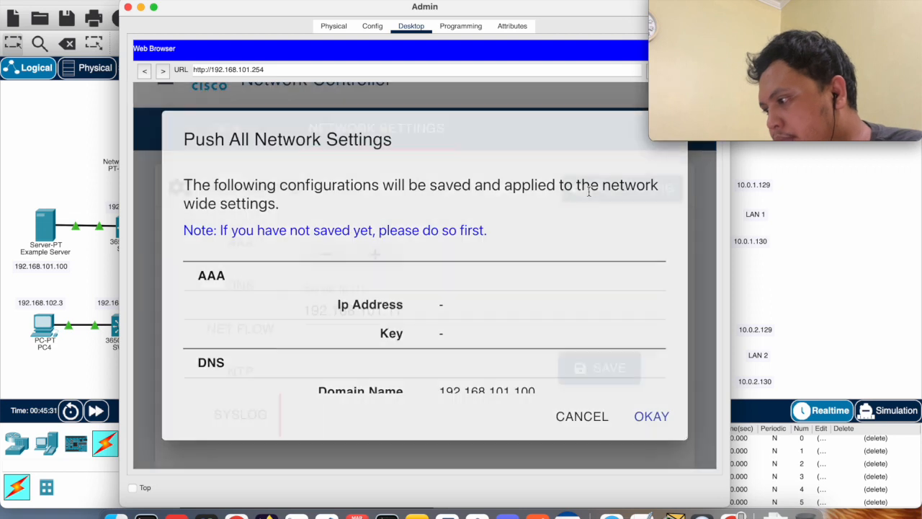
{"action": "scroll", "coordinate": [469, 306], "scroll_direction": "down", "scroll_amount": 3}
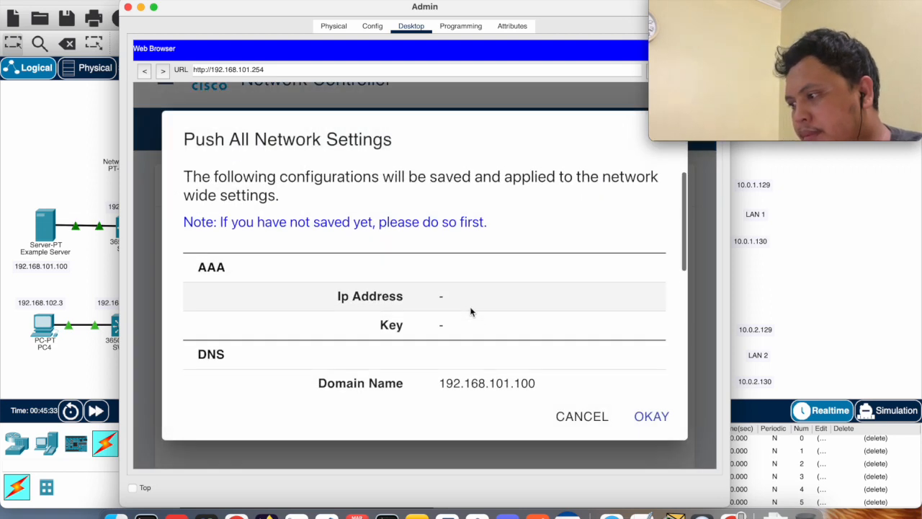
{"action": "scroll", "coordinate": [470, 311], "scroll_direction": "down", "scroll_amount": 10}
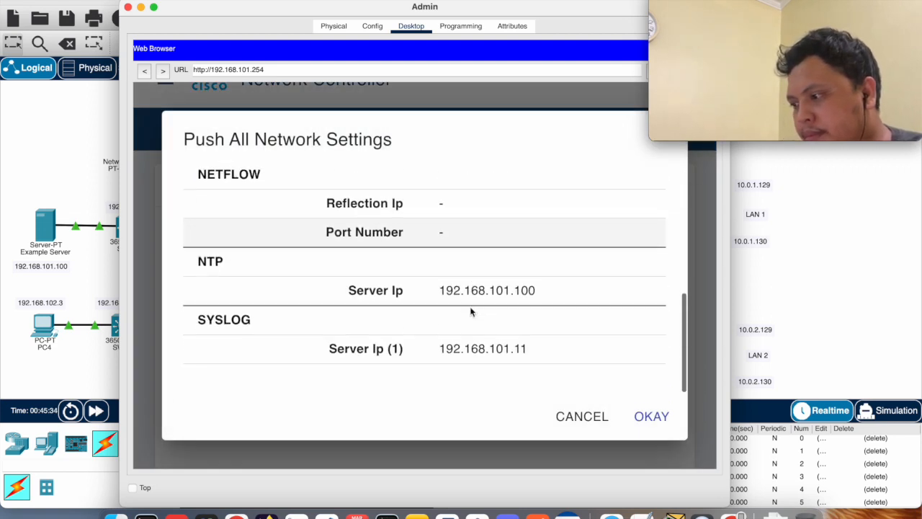
{"action": "left_click", "coordinate": [652, 418]}
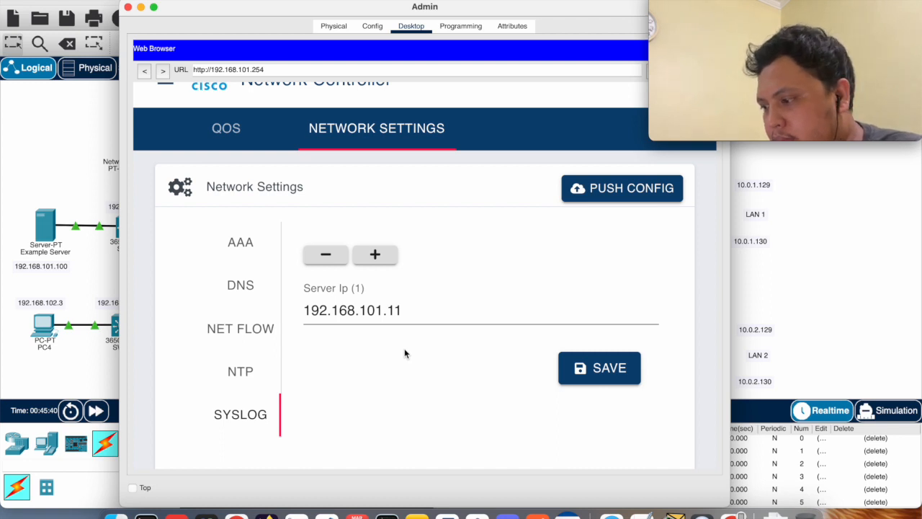
Close the Admin window and read the activity instructions through to Step 3 on verifying the pushed settings
{"action": "left_click", "coordinate": [128, 8]}
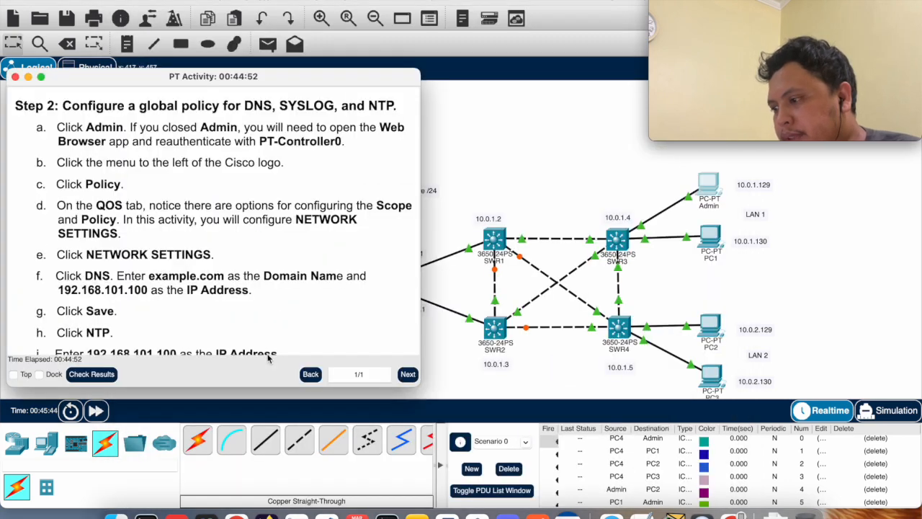
{"action": "scroll", "coordinate": [179, 258], "scroll_direction": "down", "scroll_amount": 10}
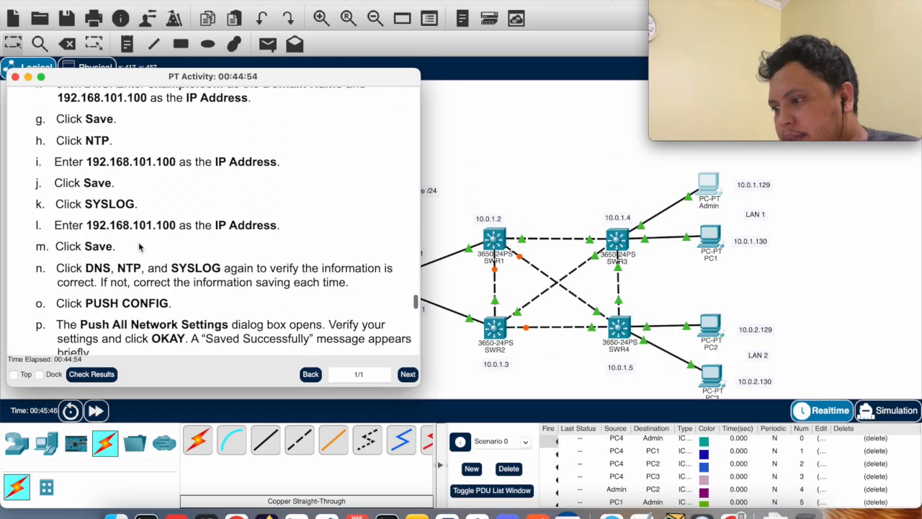
{"action": "scroll", "coordinate": [138, 243], "scroll_direction": "down", "scroll_amount": 2}
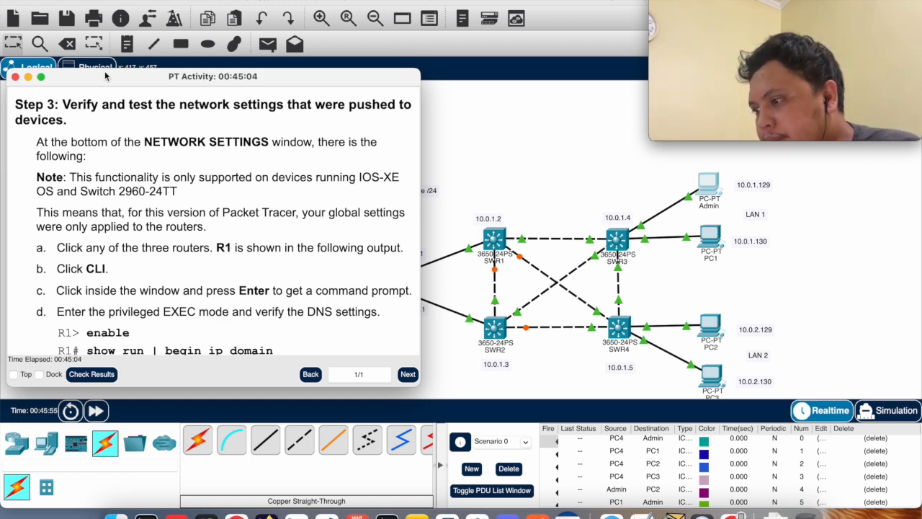
Open the command line of router R1 and enter privileged EXEC mode with enable
{"action": "left_click_drag", "start_coordinate": [101, 78], "coordinate": [120, 80]}
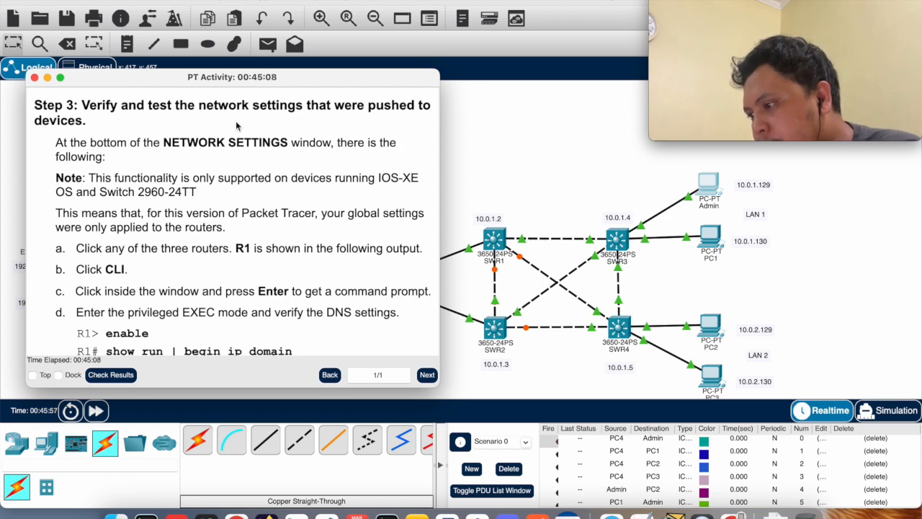
{"action": "left_click_drag", "start_coordinate": [268, 85], "coordinate": [622, 85]}
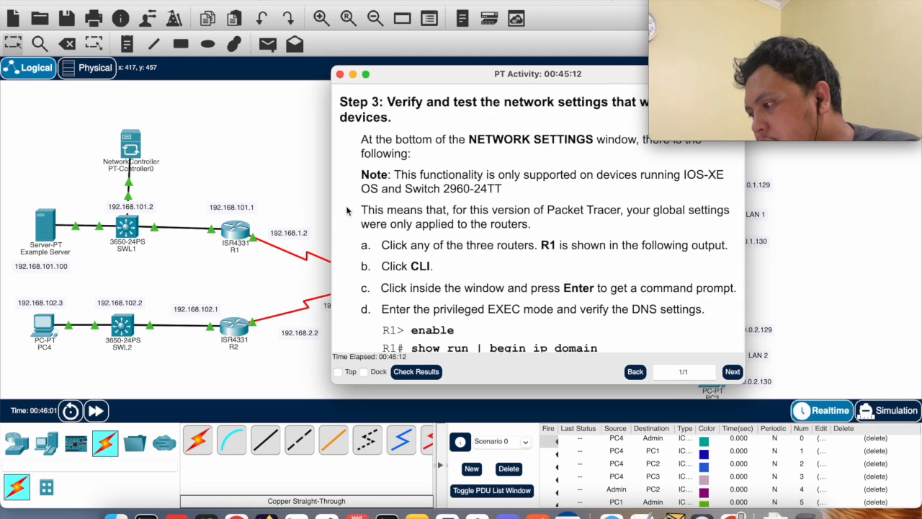
{"action": "left_click", "coordinate": [234, 232]}
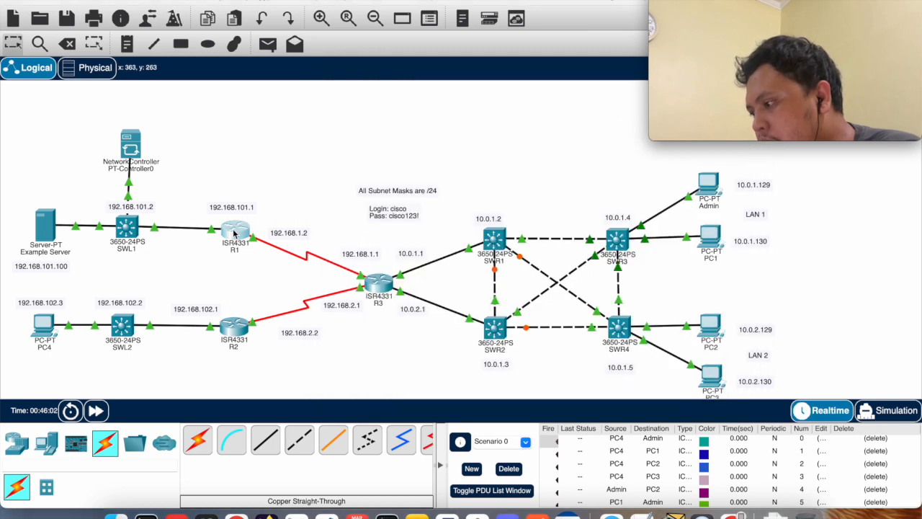
{"action": "left_click", "coordinate": [234, 232]}
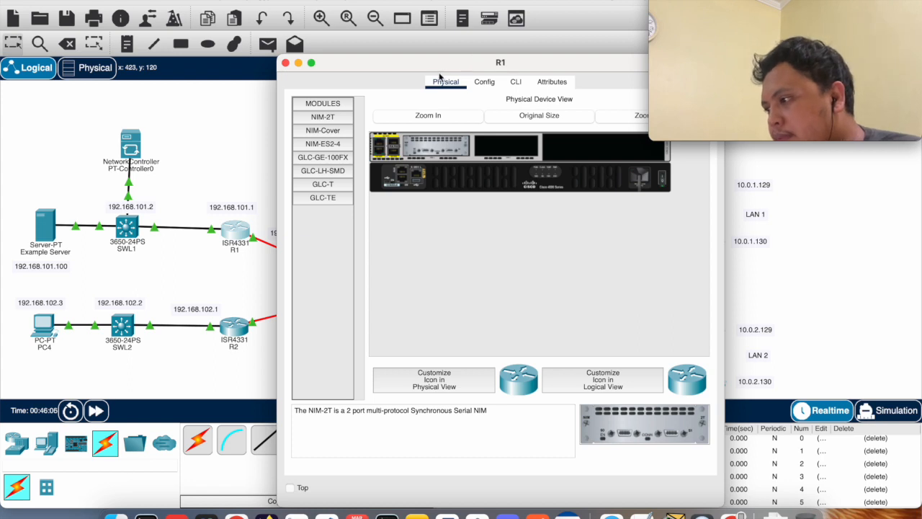
{"action": "left_click_drag", "start_coordinate": [469, 55], "coordinate": [271, 31]}
{"action": "left_click", "coordinate": [341, 44]}
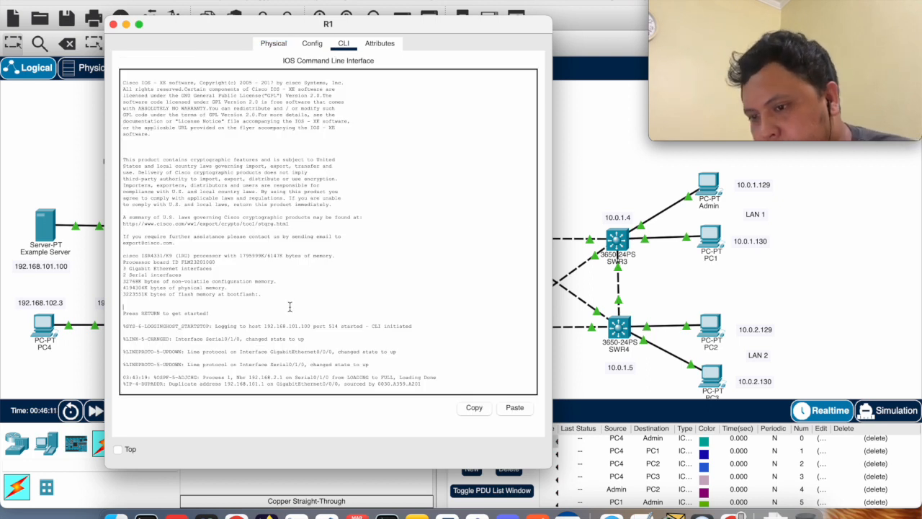
{"action": "key", "text": "Return"}
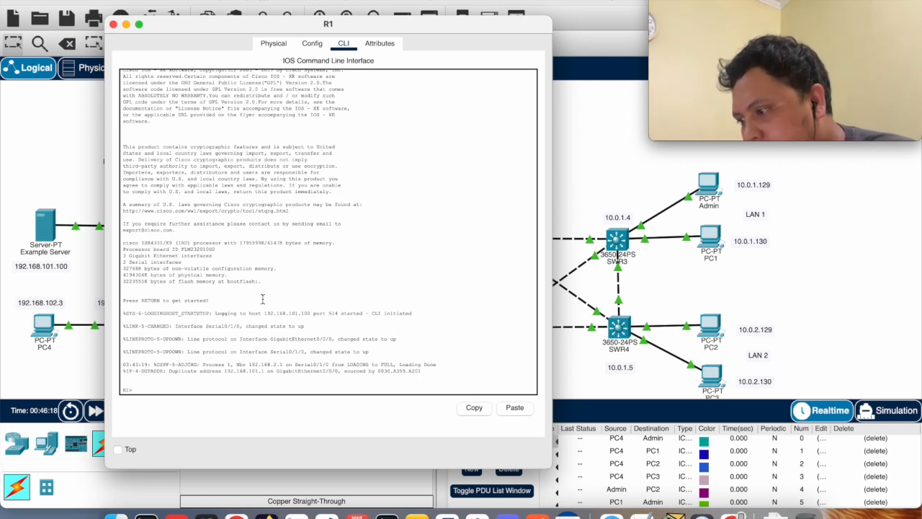
{"action": "key", "text": "Return"}
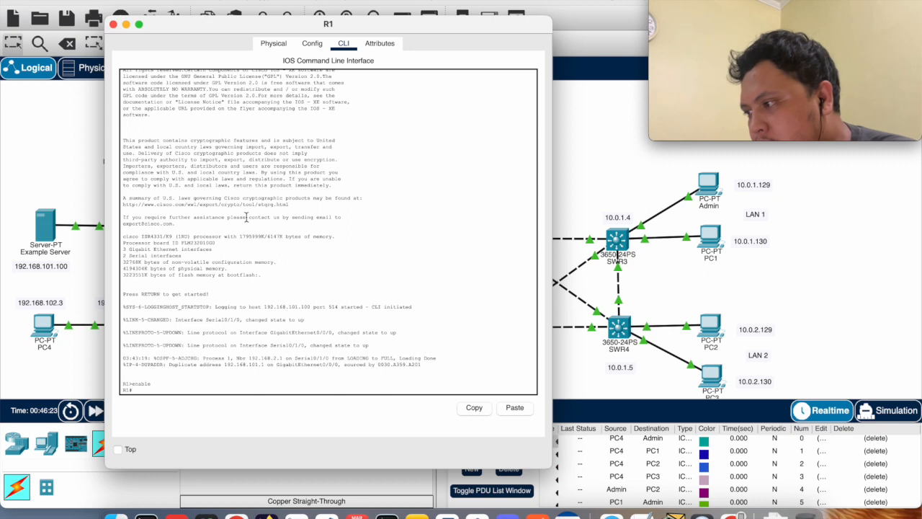
Run show run | begin ip domain on R1 and highlight the domain-name and name-server lines to check the DNS settings
{"action": "type", "text": "show run | begin ip domain"}
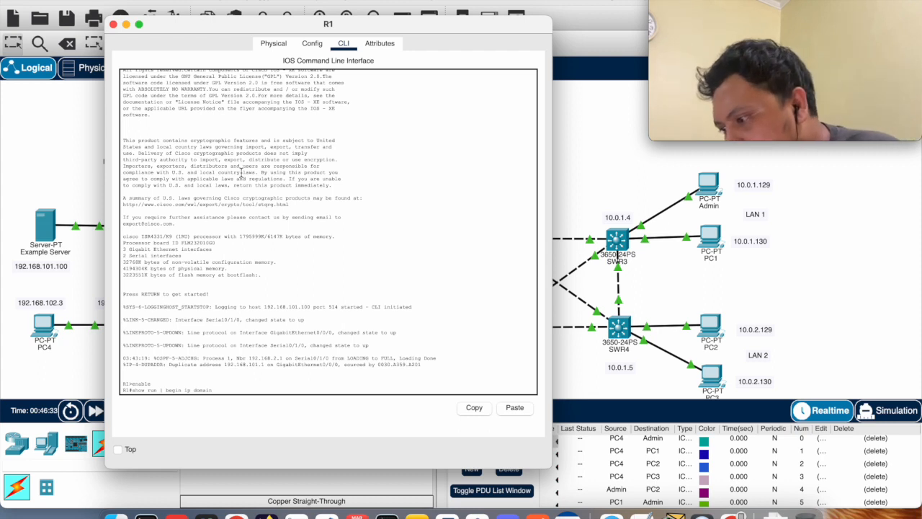
{"action": "key", "text": "Return"}
{"action": "left_click_drag", "start_coordinate": [215, 256], "coordinate": [124, 250]}
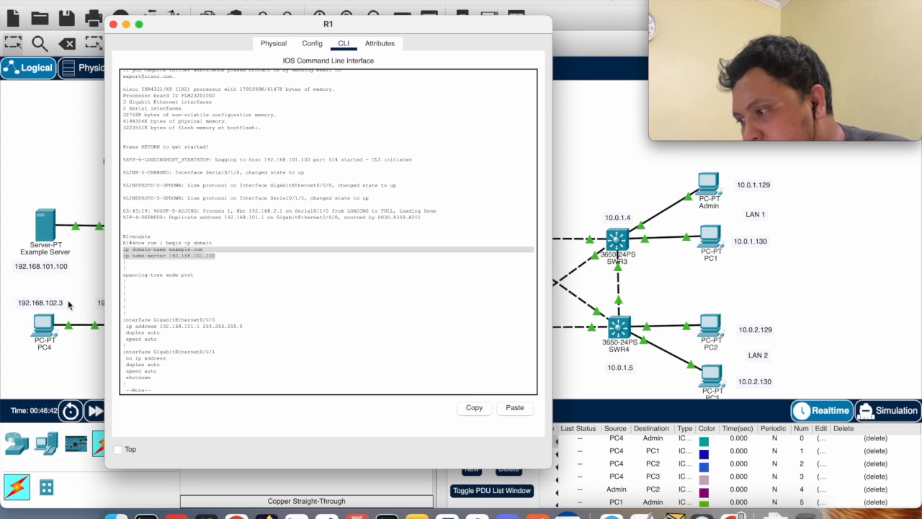
Highlight the domain name example.com in R1's output and move the R1 window aside to uncover PT-Controller0 and the Example Server
{"action": "left_click", "coordinate": [208, 260]}
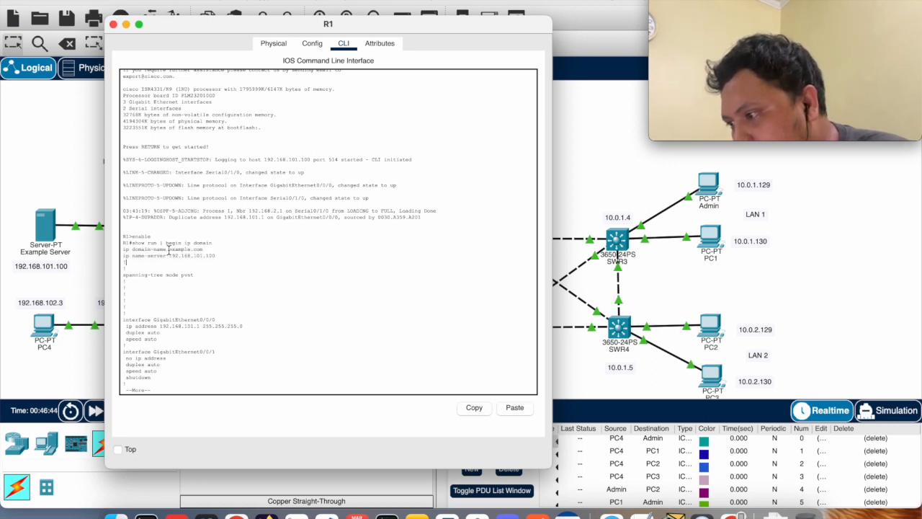
{"action": "left_click_drag", "start_coordinate": [168, 249], "coordinate": [204, 250]}
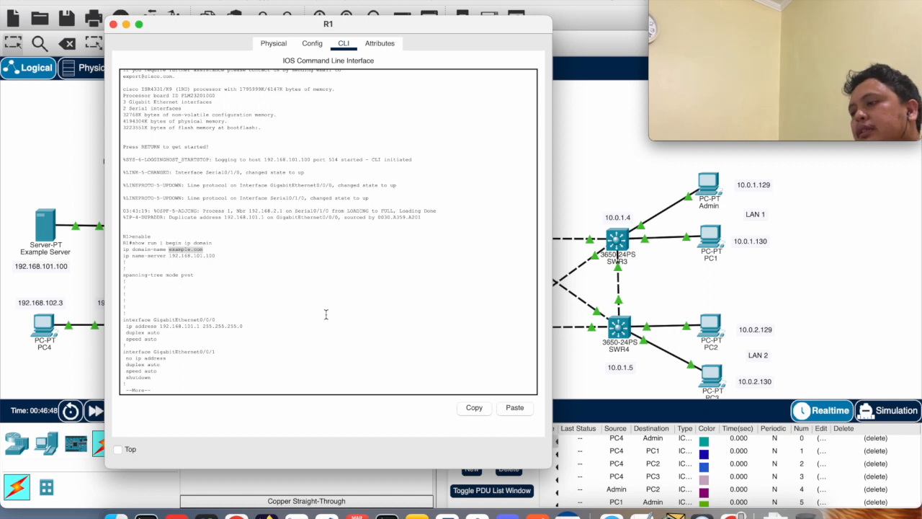
{"action": "left_click", "coordinate": [205, 250]}
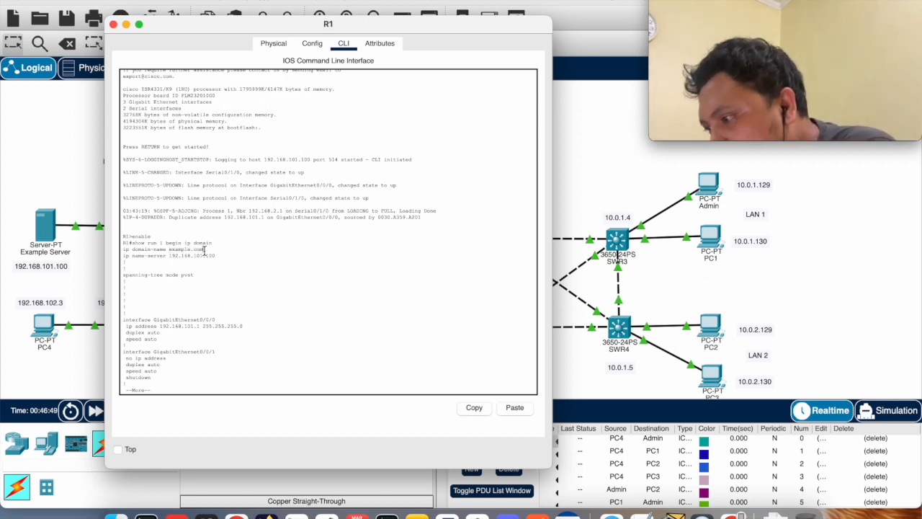
{"action": "left_click_drag", "start_coordinate": [198, 24], "coordinate": [277, 32]}
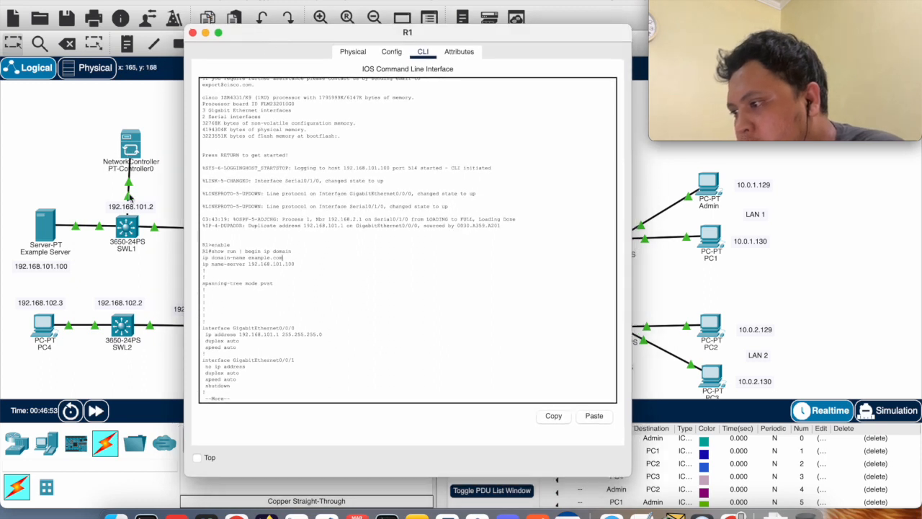
Leave the paged output, run show ntp associations on R1 and highlight the NTP server address
{"action": "key", "text": "ctrl+c"}
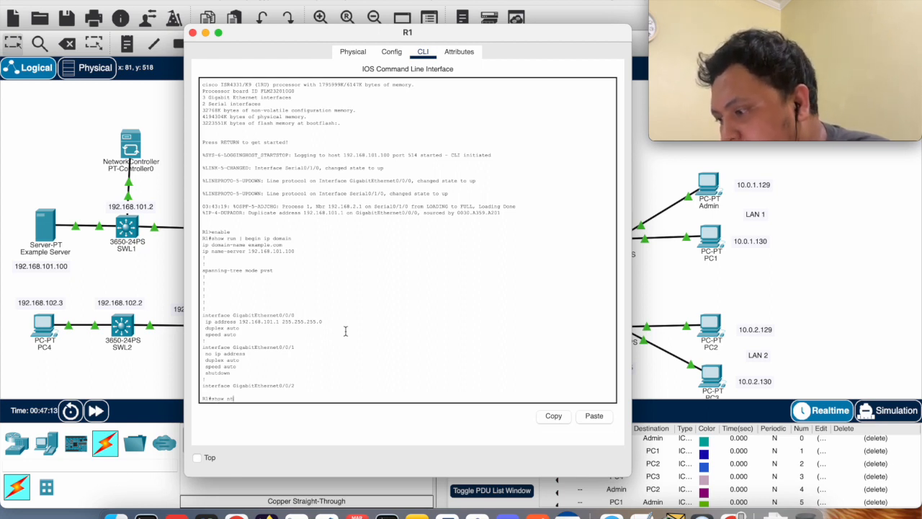
{"action": "type", "text": "asso"}
{"action": "key", "text": "Tab"}
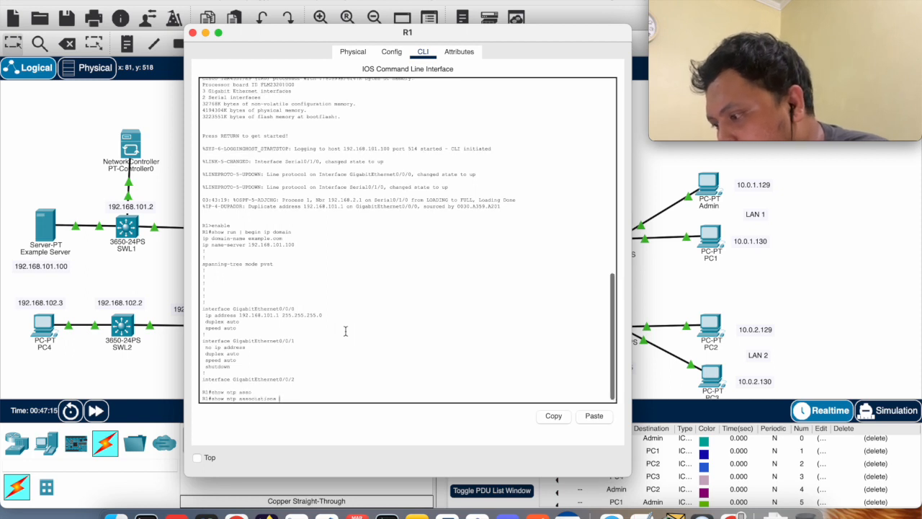
{"action": "key", "text": "Return"}
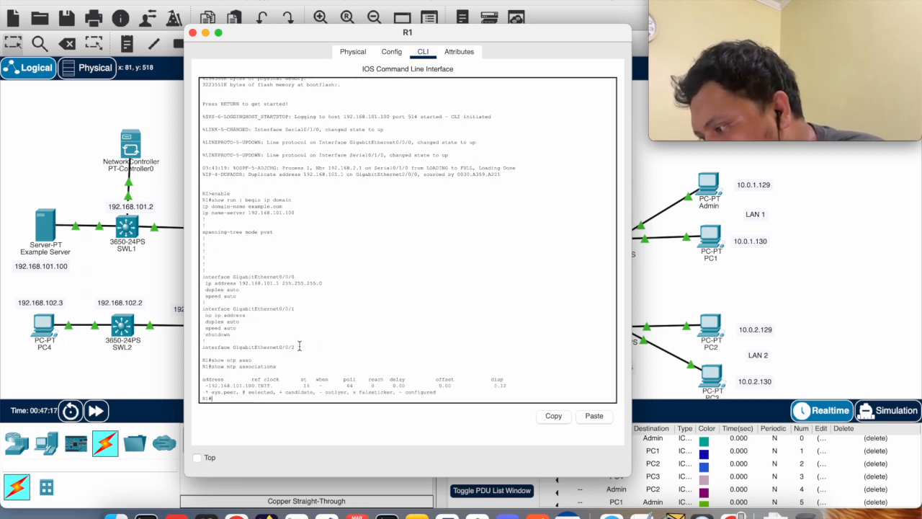
{"action": "left_click_drag", "start_coordinate": [205, 387], "coordinate": [259, 386]}
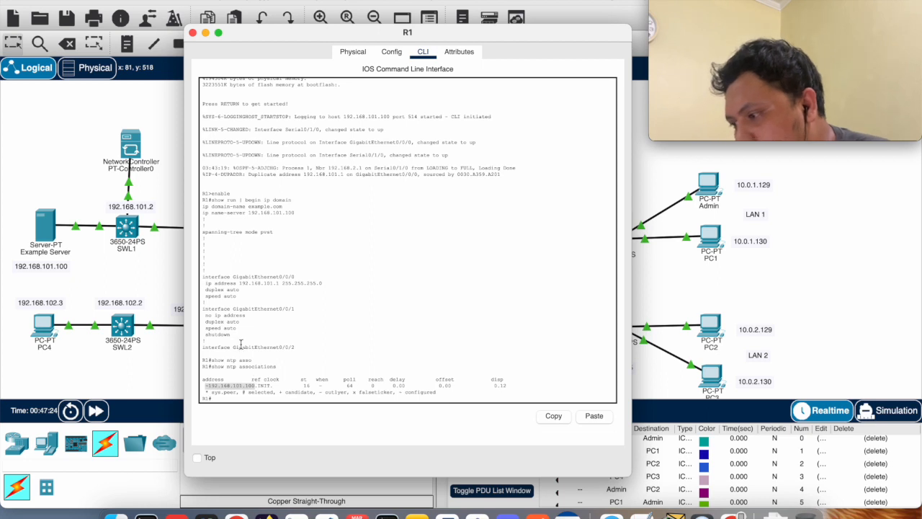
{"action": "left_click", "coordinate": [251, 387]}
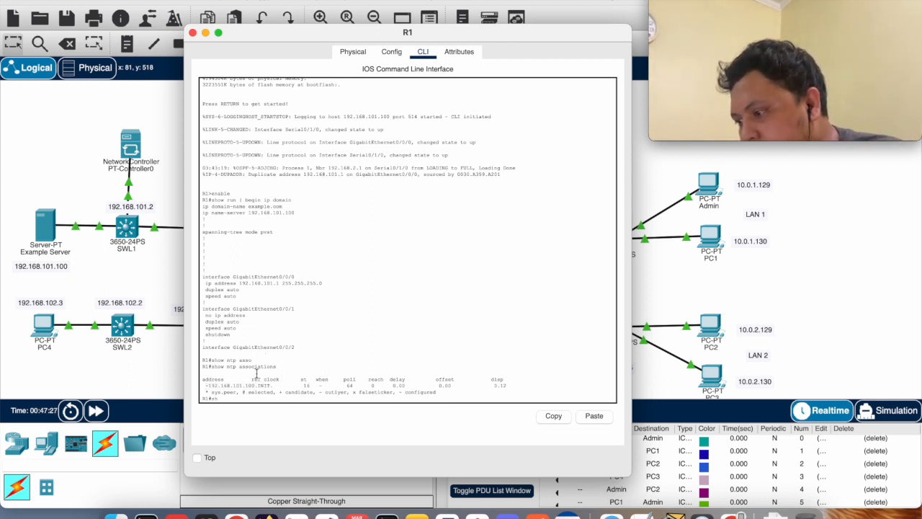
Run show clock and show run | include logging on R1 to check its time and SYSLOG settings
{"action": "key", "text": "Return"}
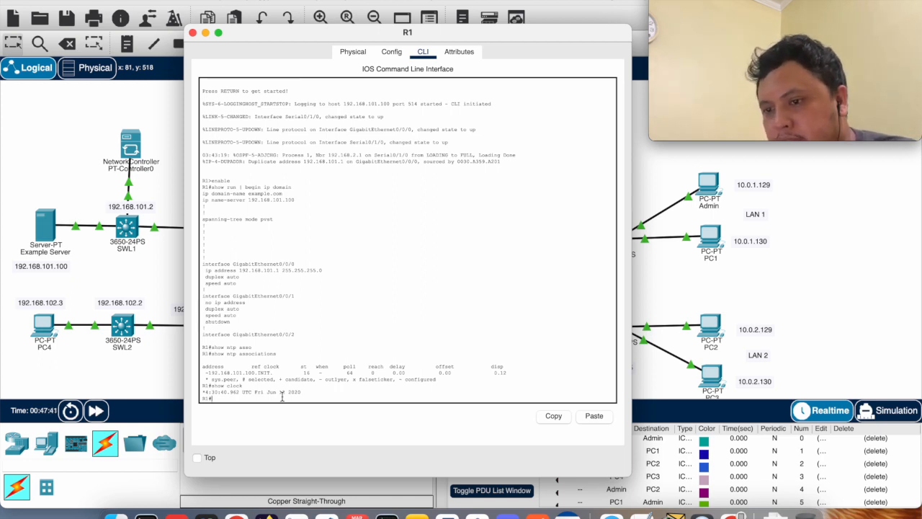
{"action": "type", "text": "w "}
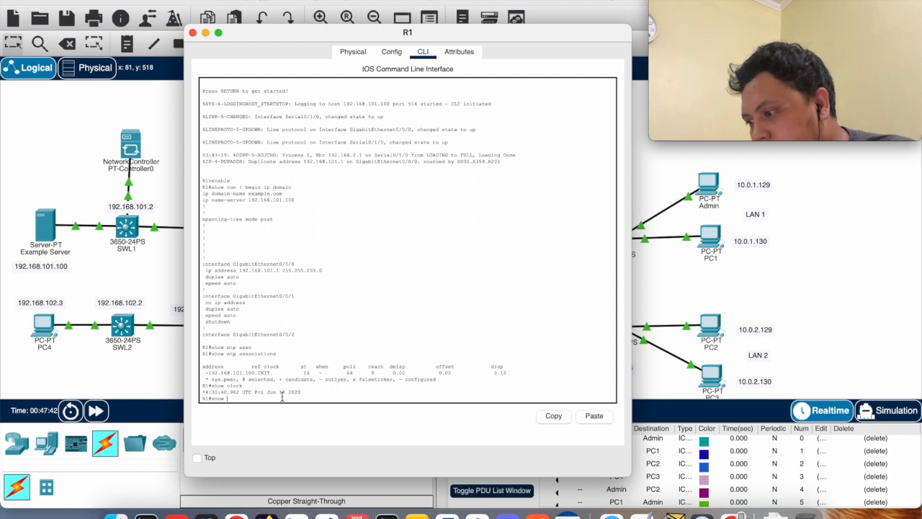
{"action": "type", "text": "run | include logg"}
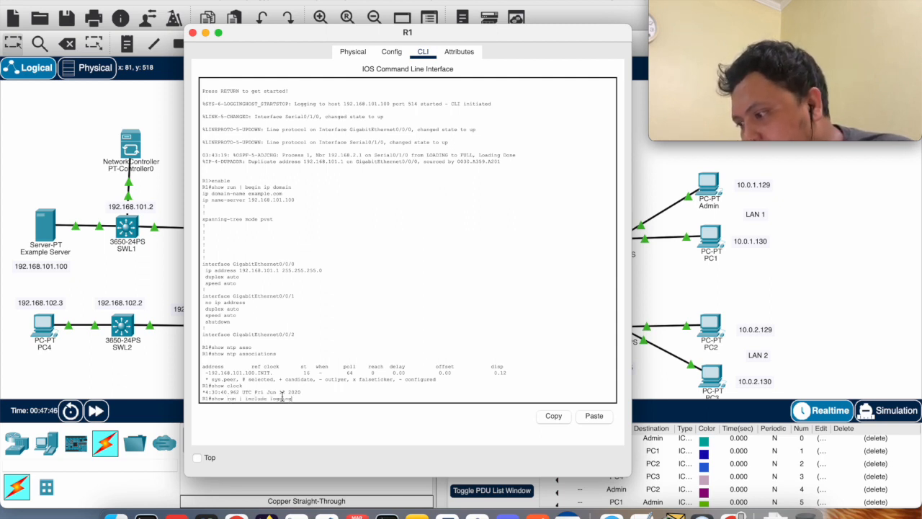
{"action": "type", "text": "ing"}
{"action": "key", "text": "Return"}
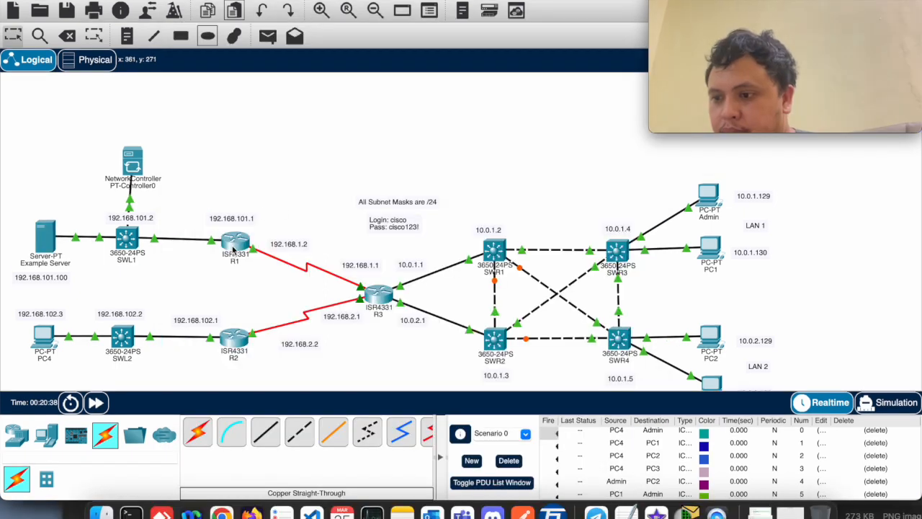
Open router R1 from the topology, view its global settings and bring up its IOS command line
{"action": "left_click", "coordinate": [234, 243]}
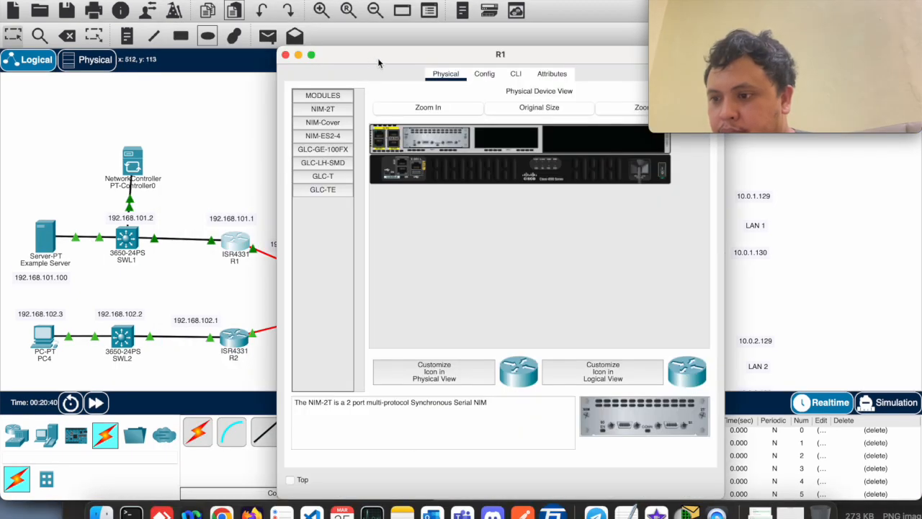
{"action": "left_click_drag", "start_coordinate": [377, 57], "coordinate": [391, 57]}
{"action": "left_click", "coordinate": [505, 76]}
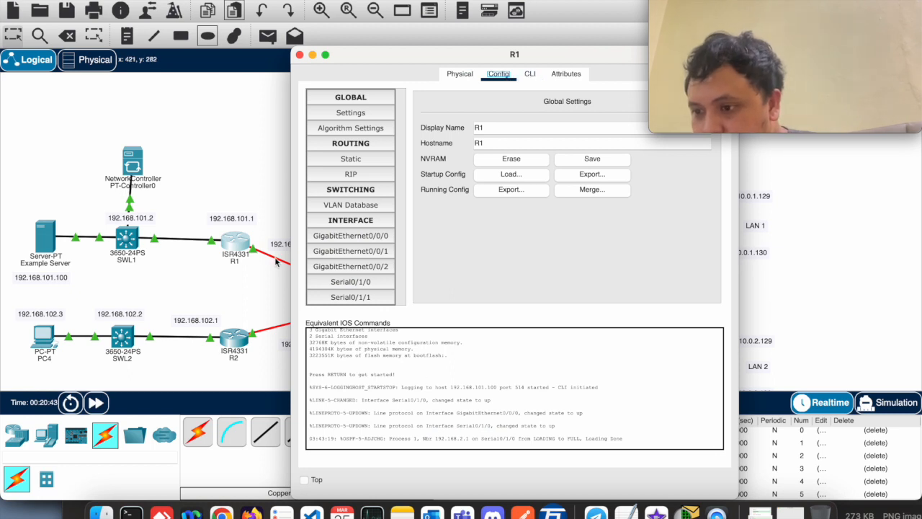
{"action": "left_click", "coordinate": [497, 380]}
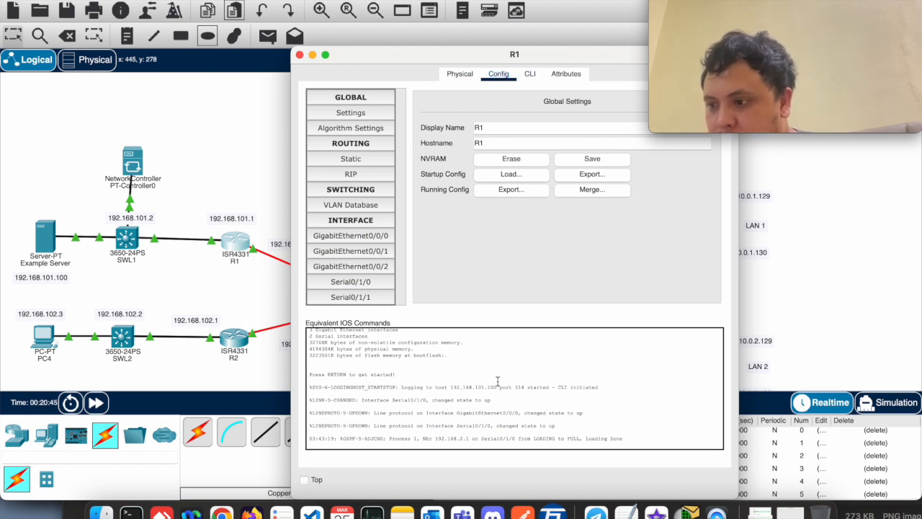
{"action": "left_click", "coordinate": [530, 75]}
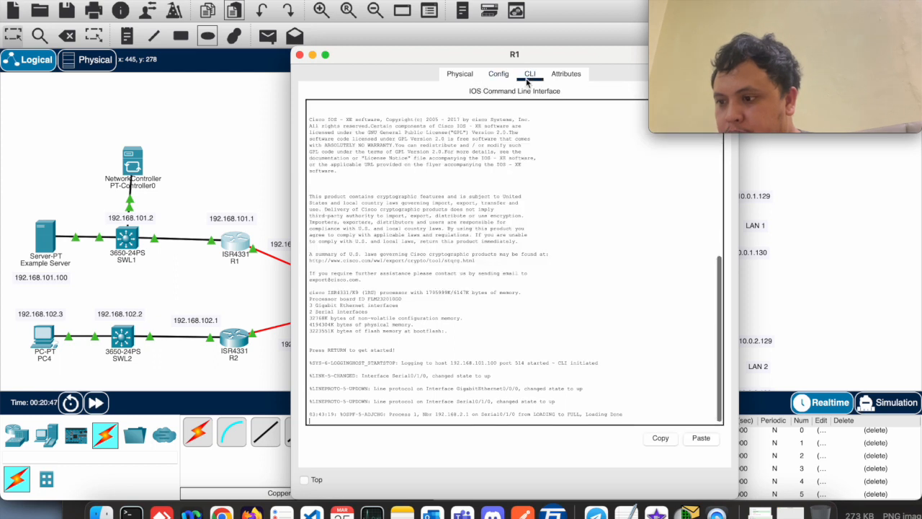
Enter privileged EXEC mode and global configuration mode on R1 with enable and configure terminal
{"action": "key", "text": "Return"}
{"action": "type", "text": "enable"}
{"action": "key", "text": "Return"}
{"action": "type", "text": "configure terminal"}
{"action": "key", "text": "Return"}
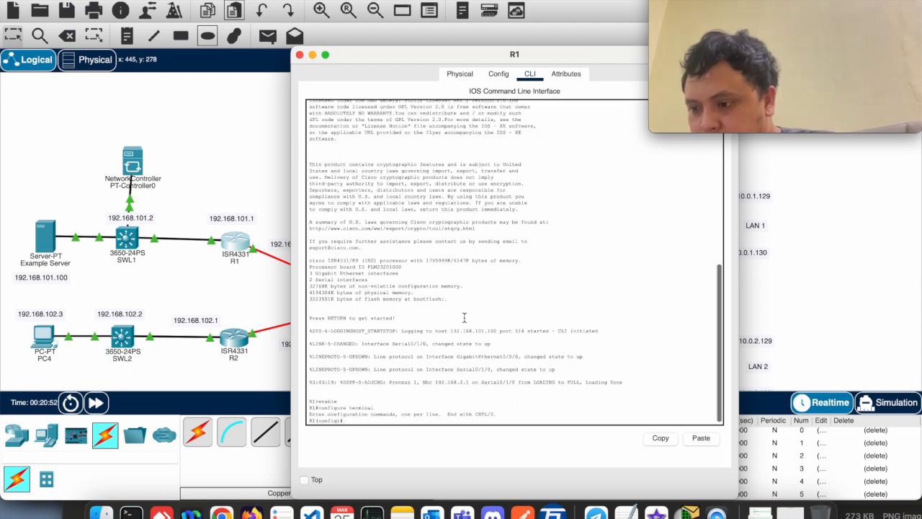
Enter interface se0/1/0 on R1 and shut it down with shut
{"action": "type", "text": "interface se"}
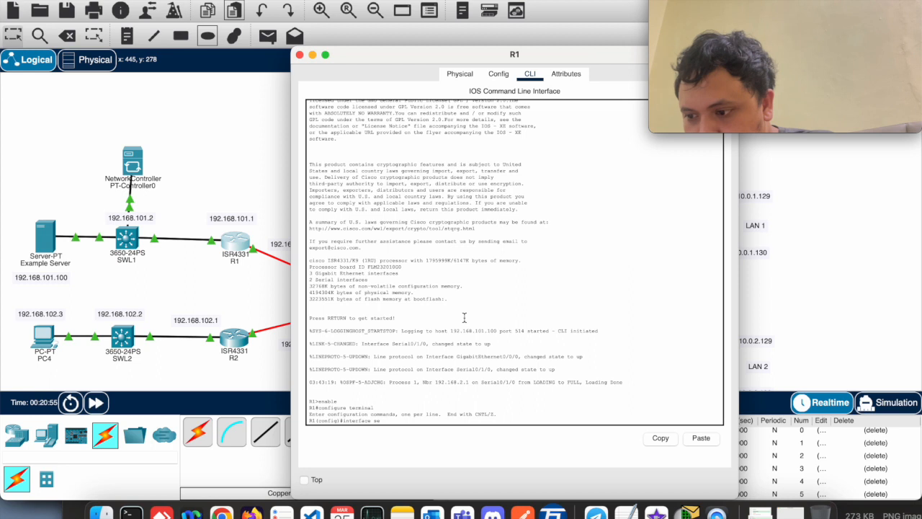
{"action": "type", "text": "0/"}
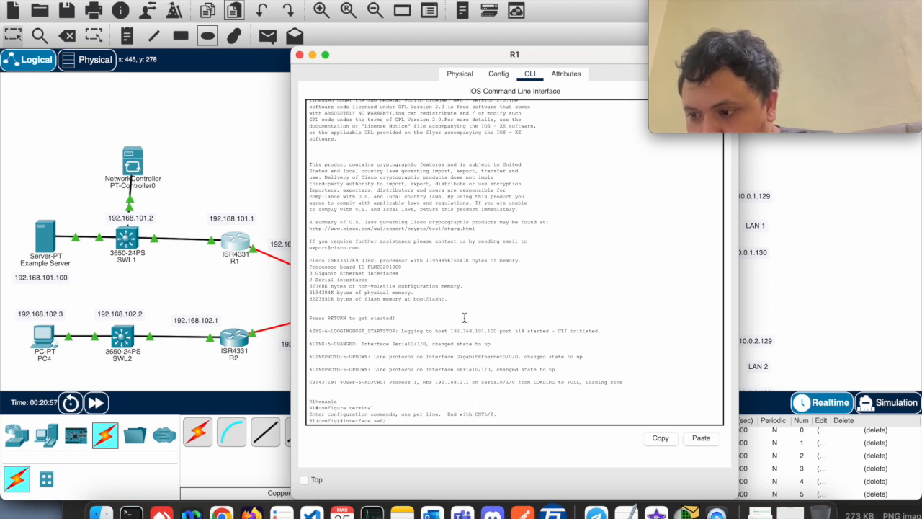
{"action": "type", "text": "00"}
{"action": "key", "text": "Return"}
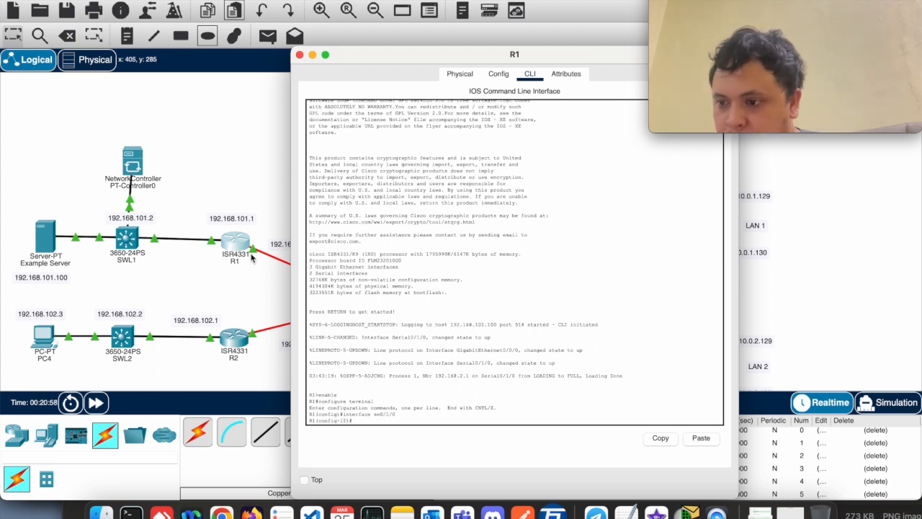
{"action": "type", "text": "sh"}
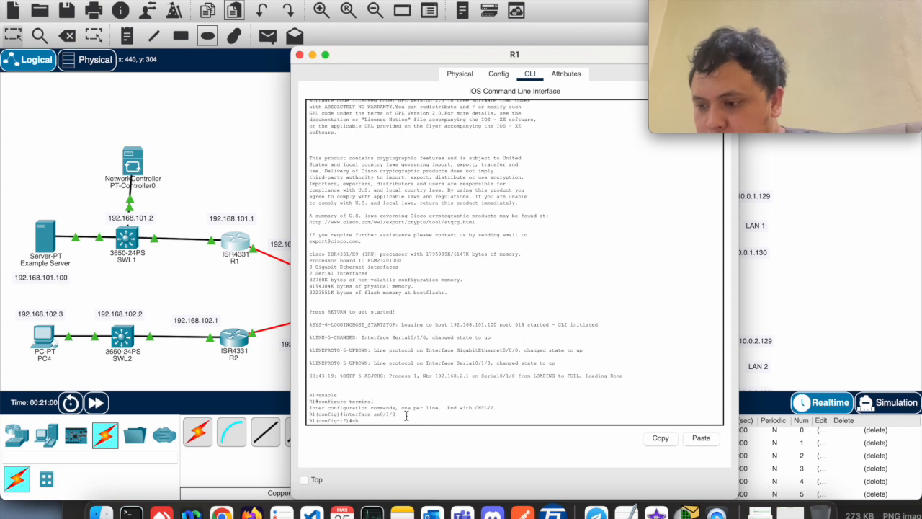
{"action": "type", "text": "ut"}
{"action": "key", "text": "Return"}
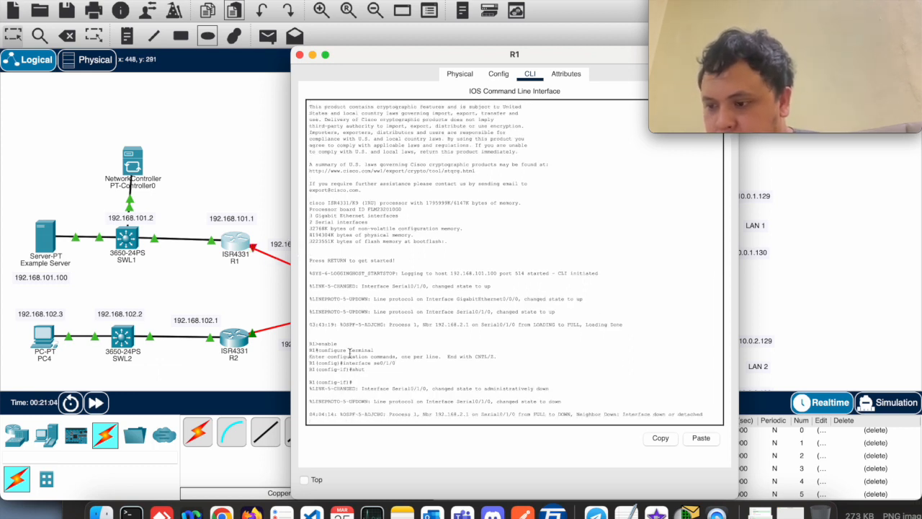
{"action": "key", "text": "Return"}
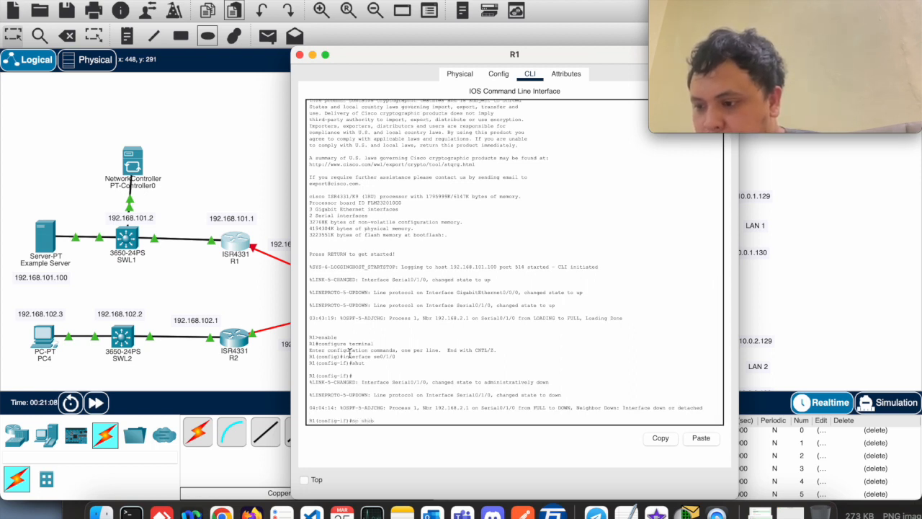
Re-enable R1's se0/1/0 interface with no shutdown and return to privileged EXEC mode with end
{"action": "type", "text": "no shutdown"}
{"action": "key", "text": "Return"}
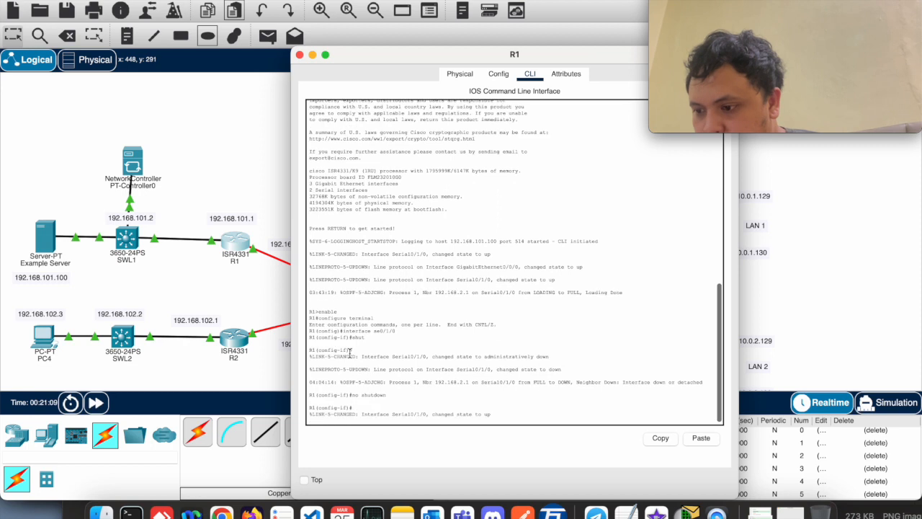
{"action": "key", "text": "Return"}
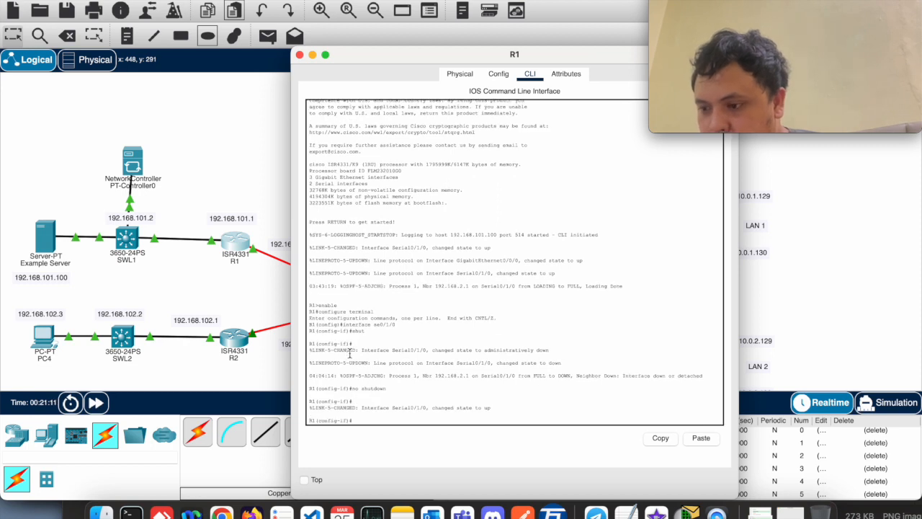
{"action": "type", "text": "end"}
{"action": "key", "text": "Return"}
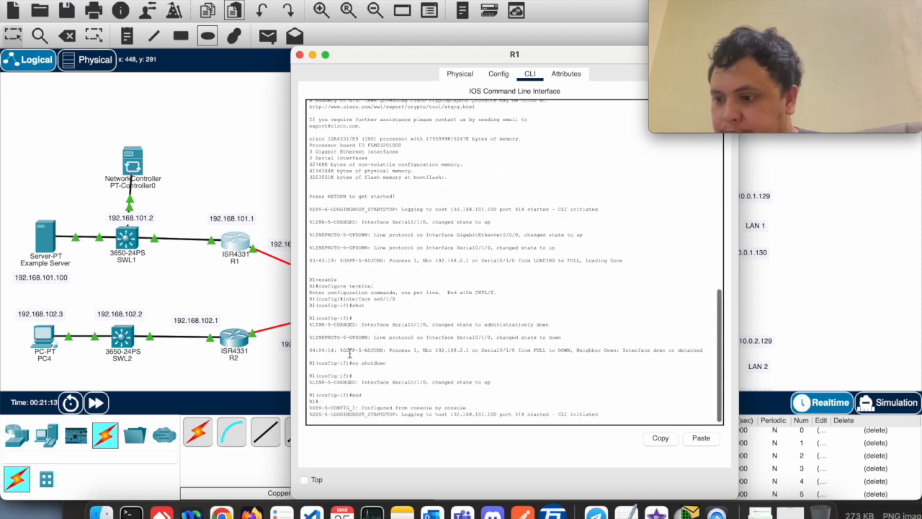
{"action": "key", "text": "Return"}
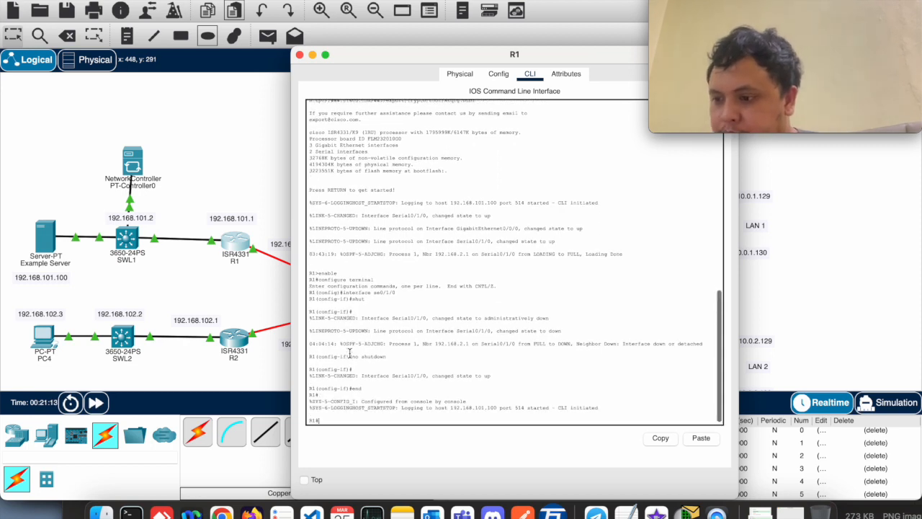
Open the SYSLOG service on the Example Server, clear its log and close the server window
{"action": "left_click", "coordinate": [52, 243]}
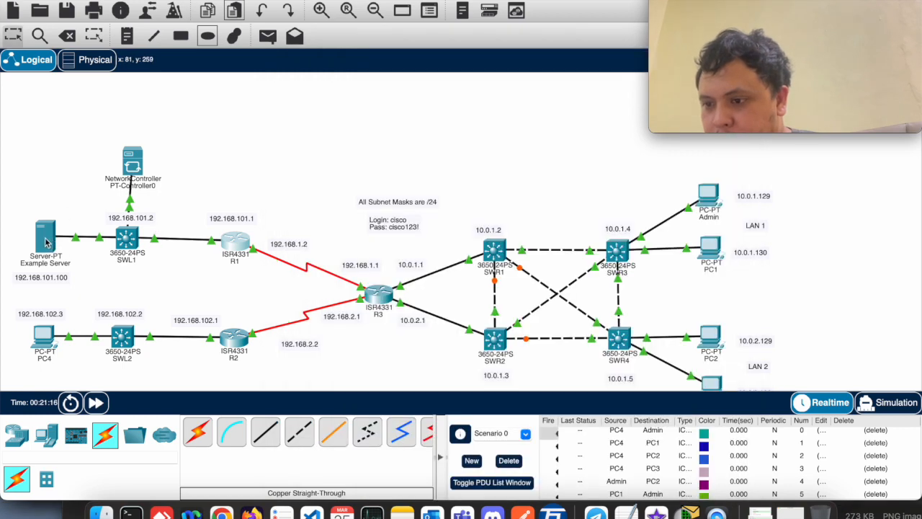
{"action": "left_click", "coordinate": [47, 241]}
{"action": "left_click", "coordinate": [327, 189]}
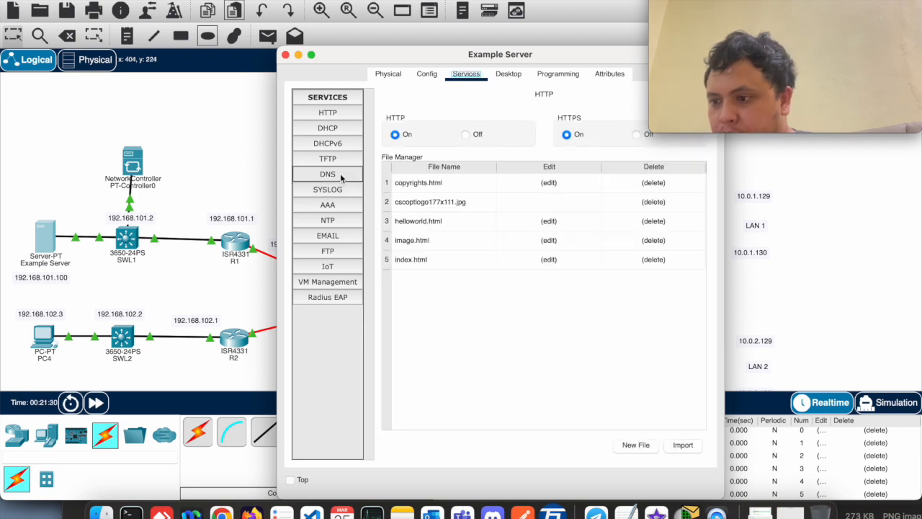
{"action": "left_click", "coordinate": [339, 191]}
{"action": "left_click", "coordinate": [656, 431]}
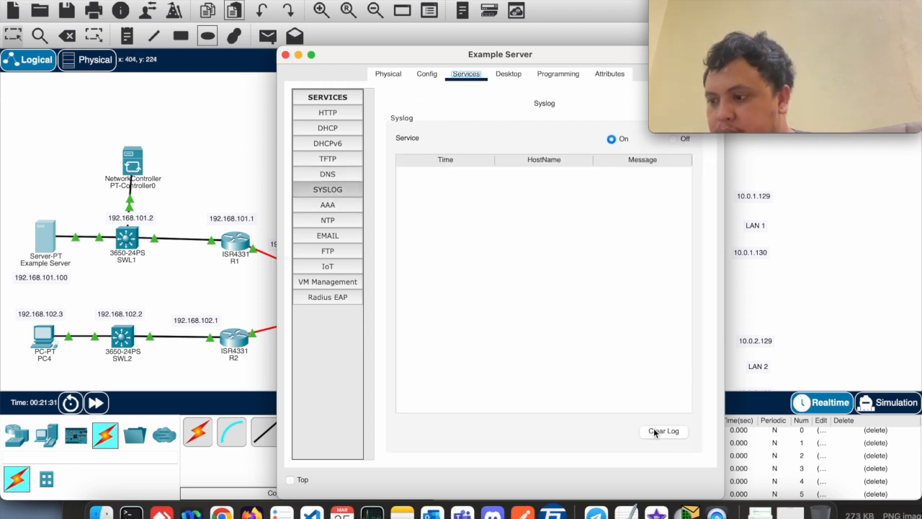
{"action": "left_click", "coordinate": [286, 55]}
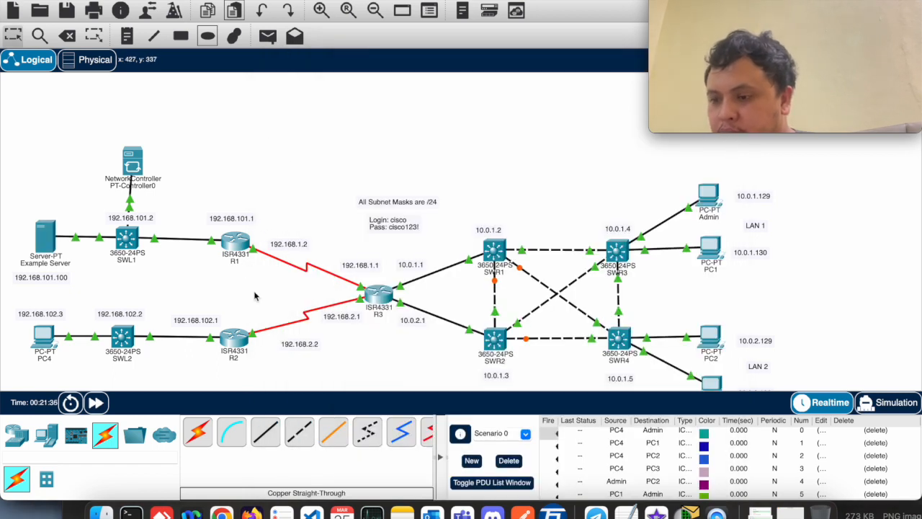
Reopen R1's command line and enter global configuration mode with enable and configure terminal
{"action": "left_click", "coordinate": [234, 246]}
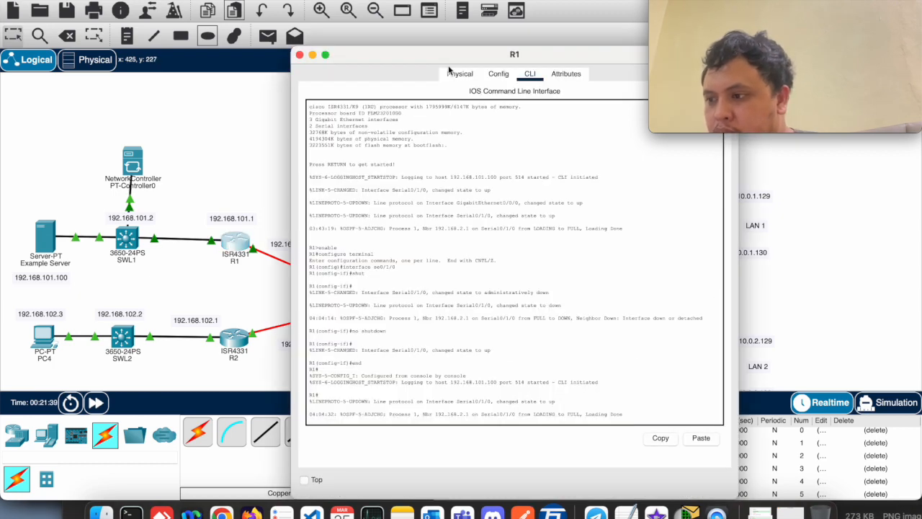
{"action": "left_click_drag", "start_coordinate": [428, 55], "coordinate": [394, 20]}
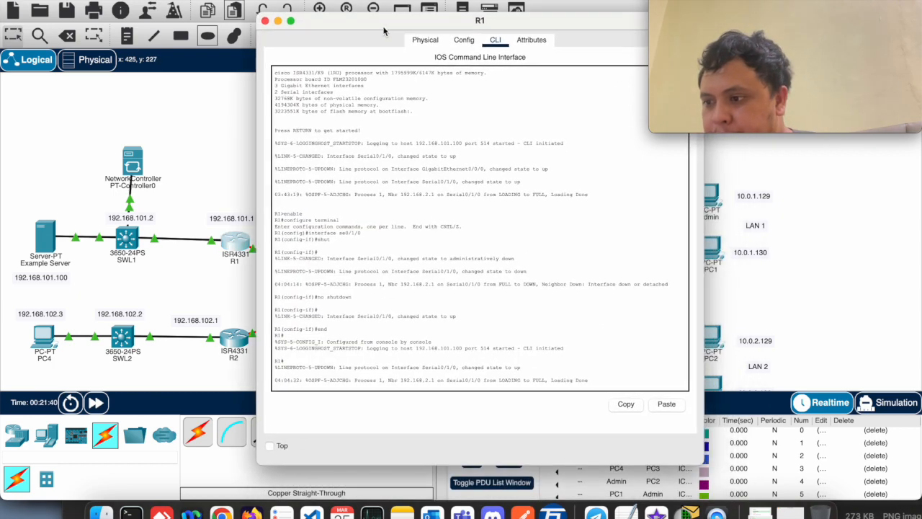
{"action": "key", "text": "Return"}
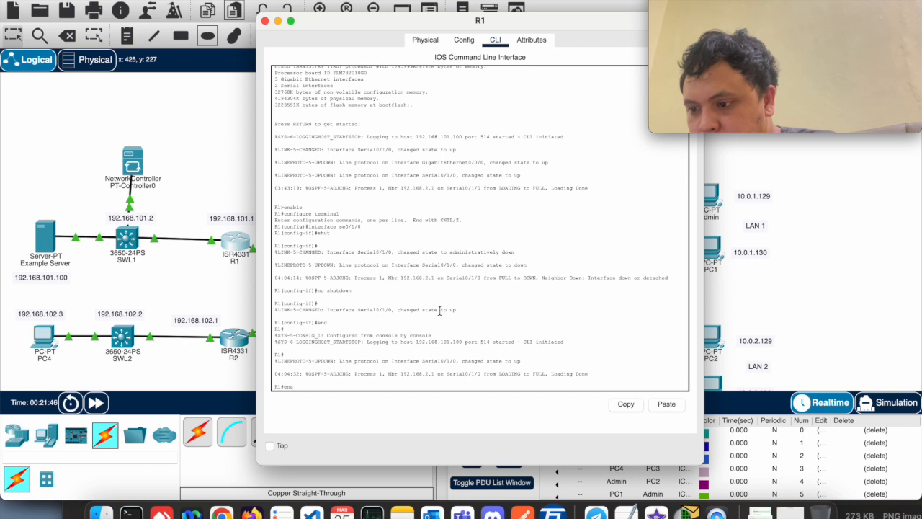
{"action": "key", "text": "Return"}
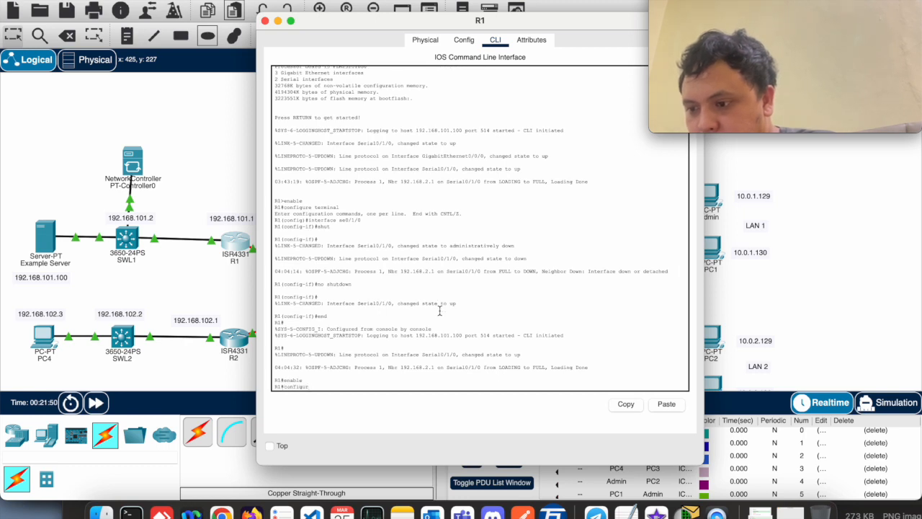
{"action": "type", "text": "configure terminal"}
{"action": "key", "text": "Return"}
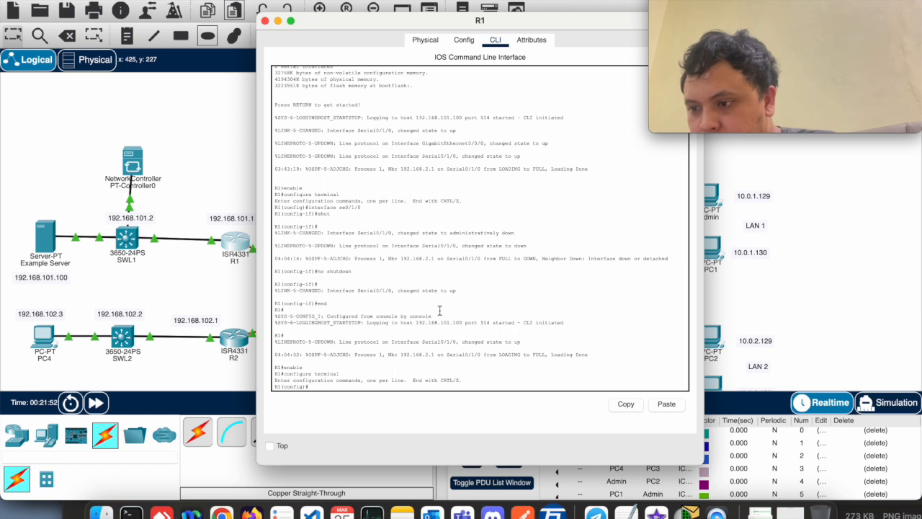
Select interface se0/1/0 on R1 with inter se0/1/0 and disable it with shut
{"action": "type", "text": "inter se0/"}
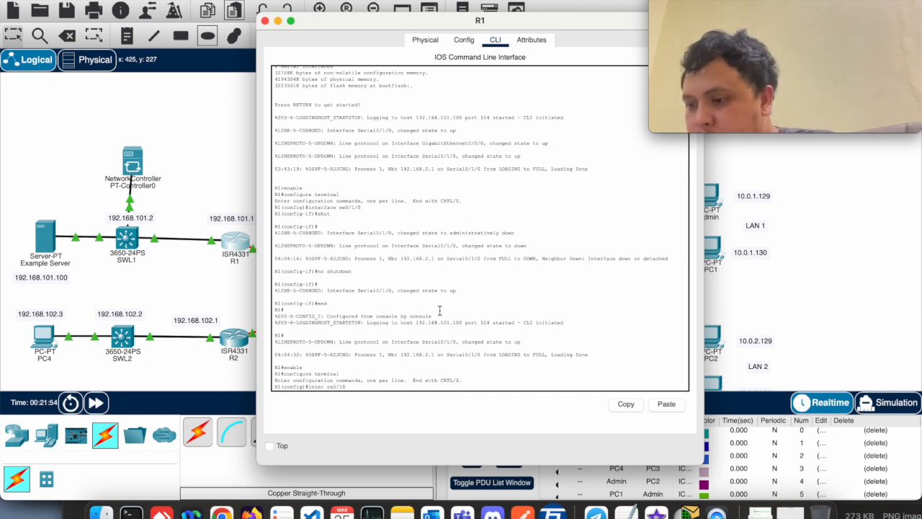
{"action": "type", "text": "1/0"}
{"action": "key", "text": "BackSpace"}
{"action": "type", "text": "/0"}
{"action": "key", "text": "Return"}
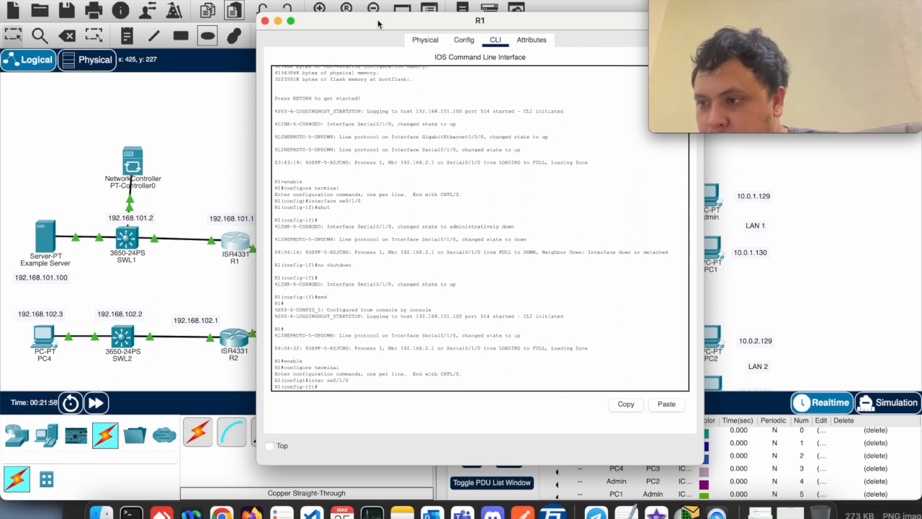
{"action": "left_click_drag", "start_coordinate": [378, 24], "coordinate": [412, 24]}
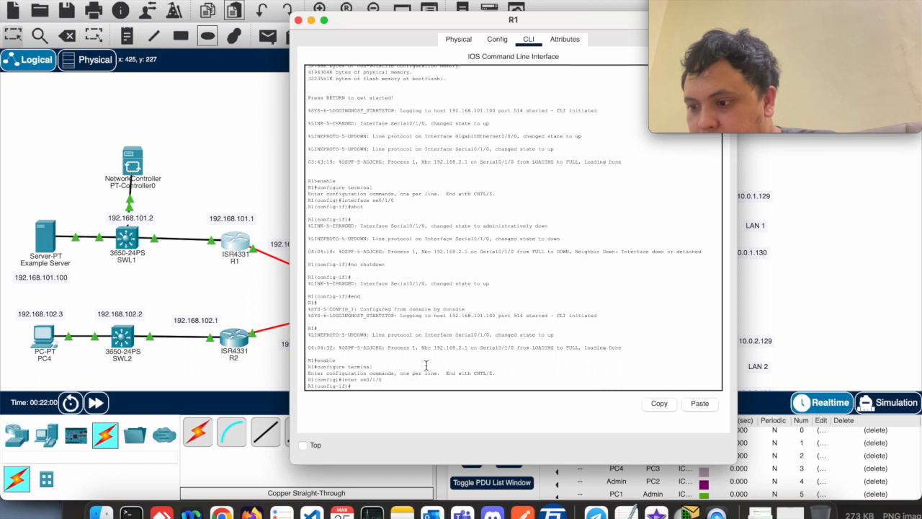
{"action": "key", "text": "Return"}
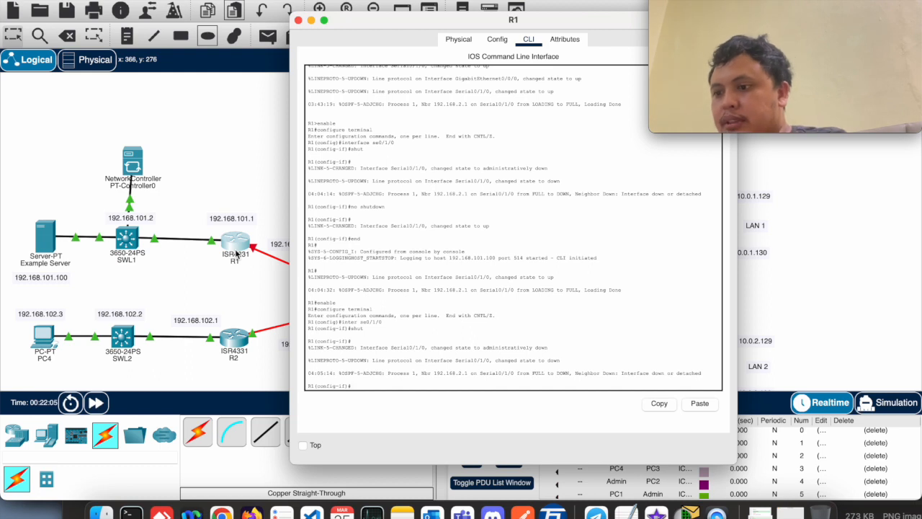
Bring R1's se0/1/0 interface back up with no shutdown and leave configuration mode with end
{"action": "left_click", "coordinate": [380, 299]}
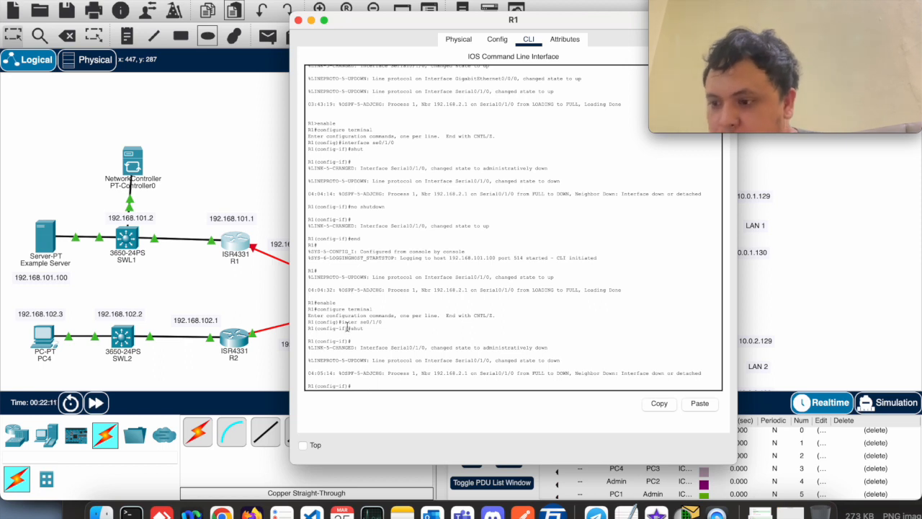
{"action": "type", "text": "no"}
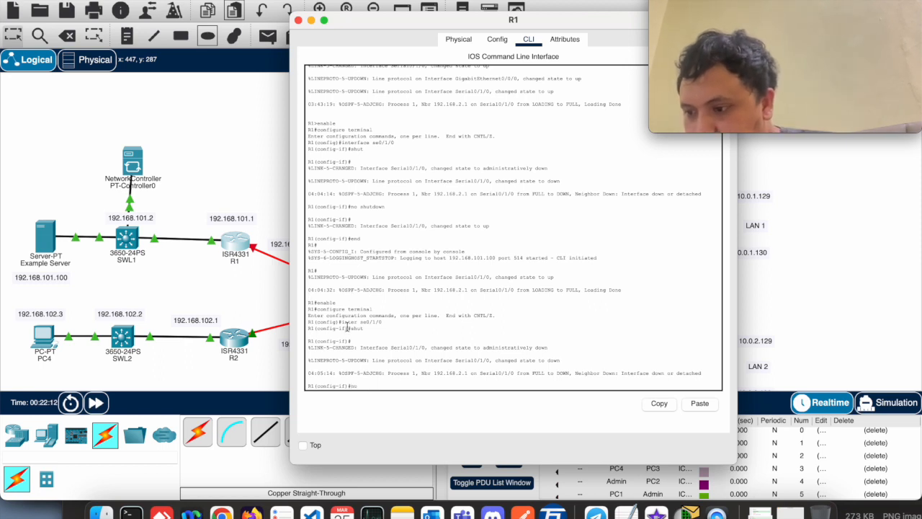
{"action": "type", "text": " shutdown"}
{"action": "key", "text": "Return"}
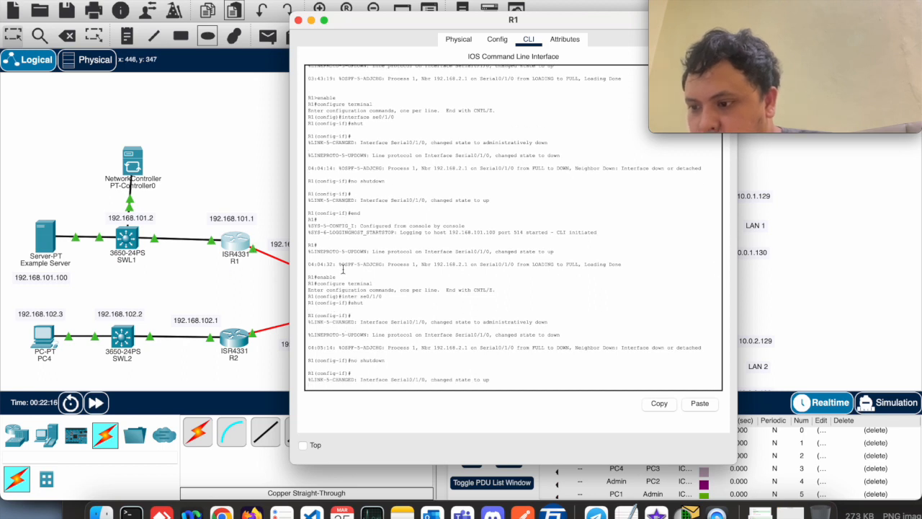
{"action": "key", "text": "Return"}
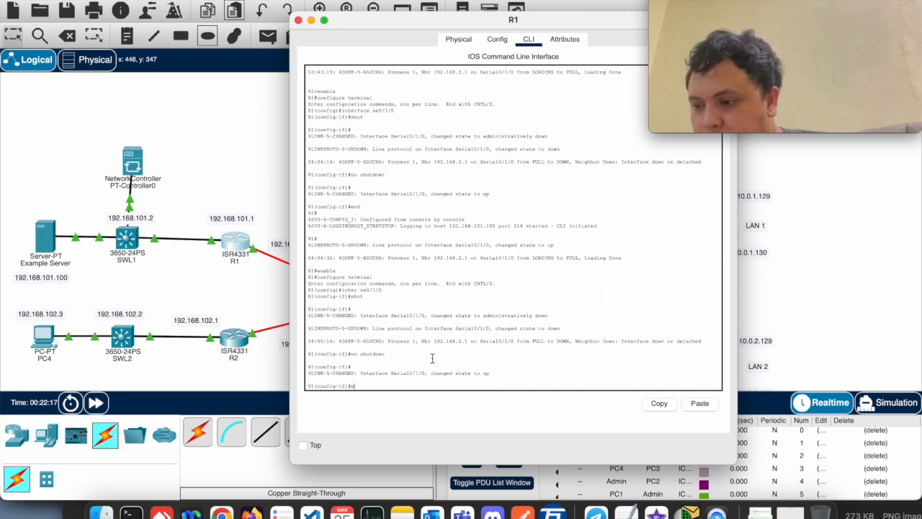
{"action": "type", "text": "end"}
{"action": "key", "text": "Return"}
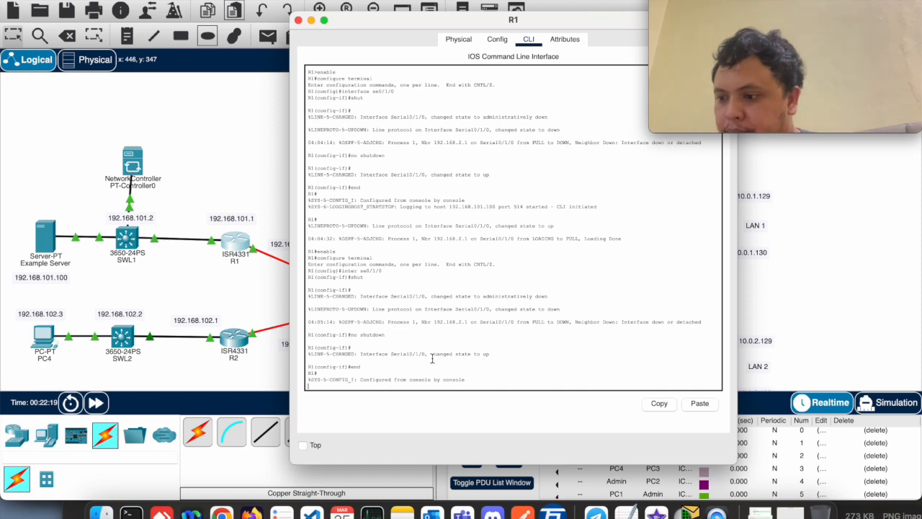
Open the Example Server's SYSLOG service and examine the log messages received from R1
{"action": "left_click", "coordinate": [46, 243]}
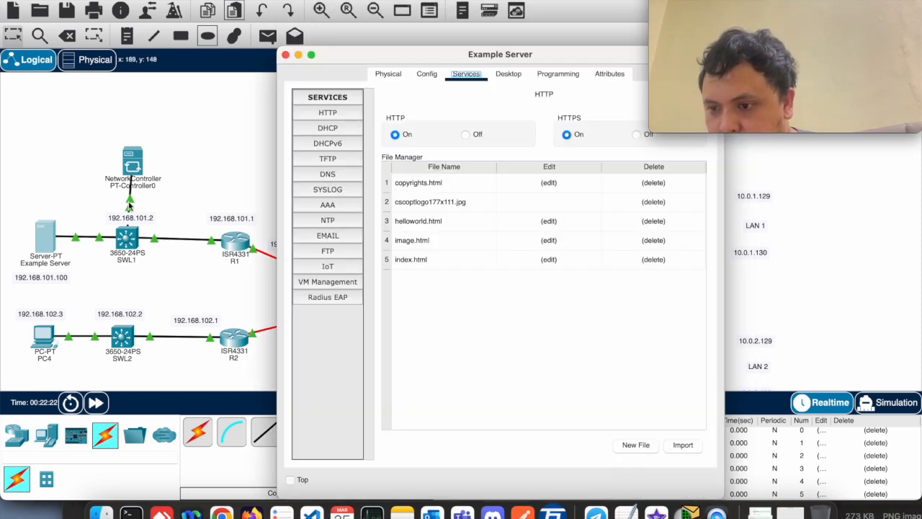
{"action": "left_click", "coordinate": [325, 191]}
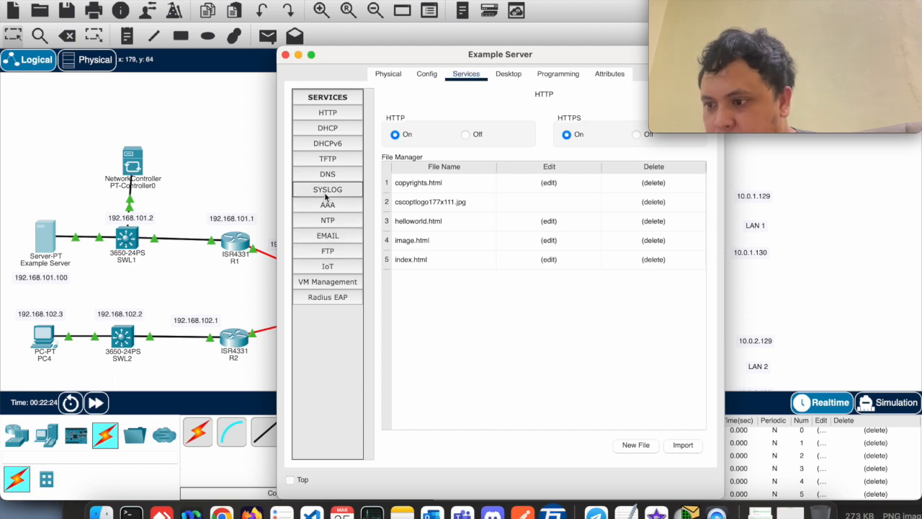
{"action": "left_click_drag", "start_coordinate": [510, 58], "coordinate": [409, 36]}
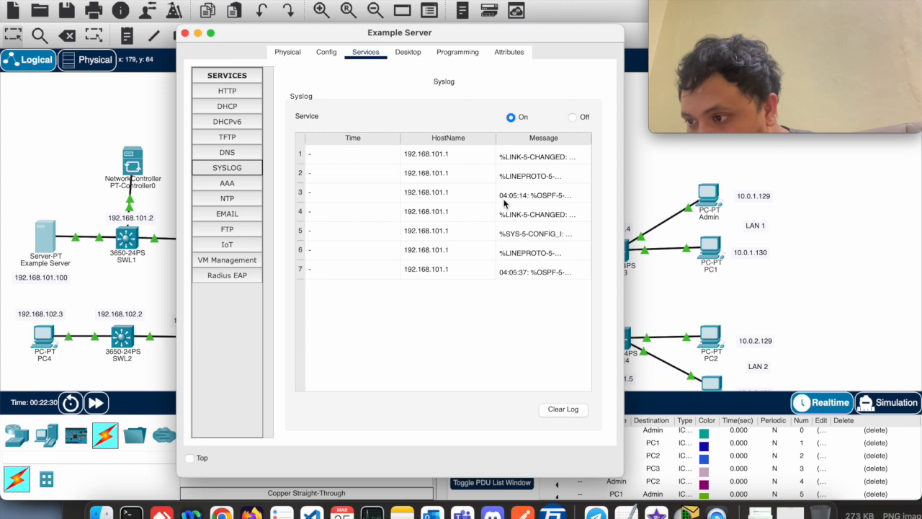
{"action": "double_click", "coordinate": [439, 156]}
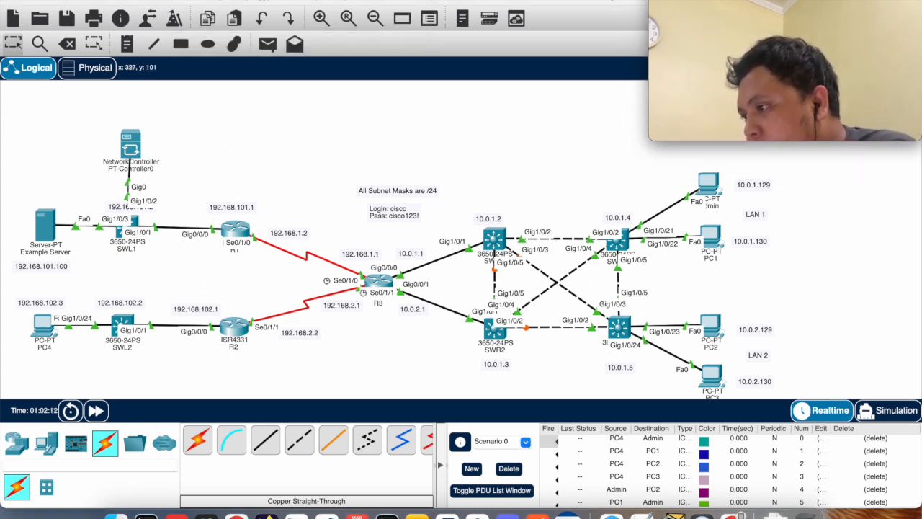
Check the external access setting for the Network Controller REST API in the Miscellaneous preferences, then close the preferences
{"action": "left_click", "coordinate": [64, 0]}
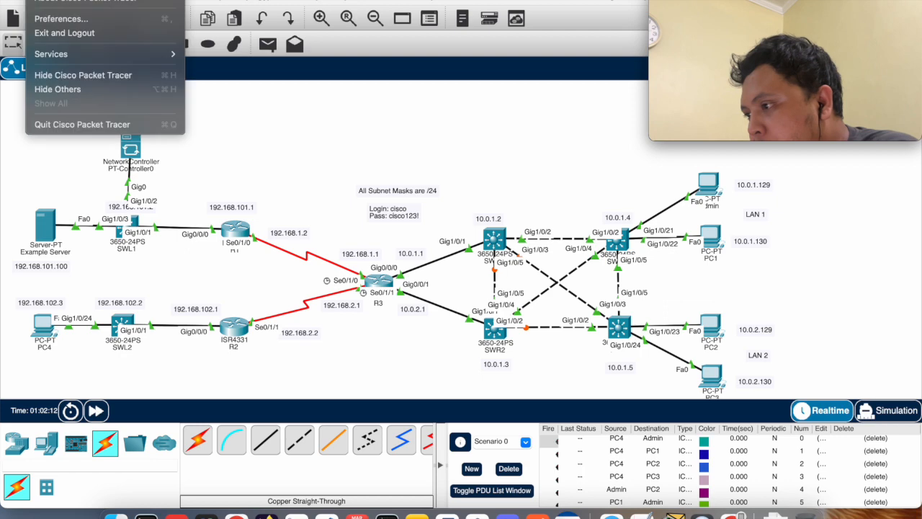
{"action": "left_click", "coordinate": [61, 18]}
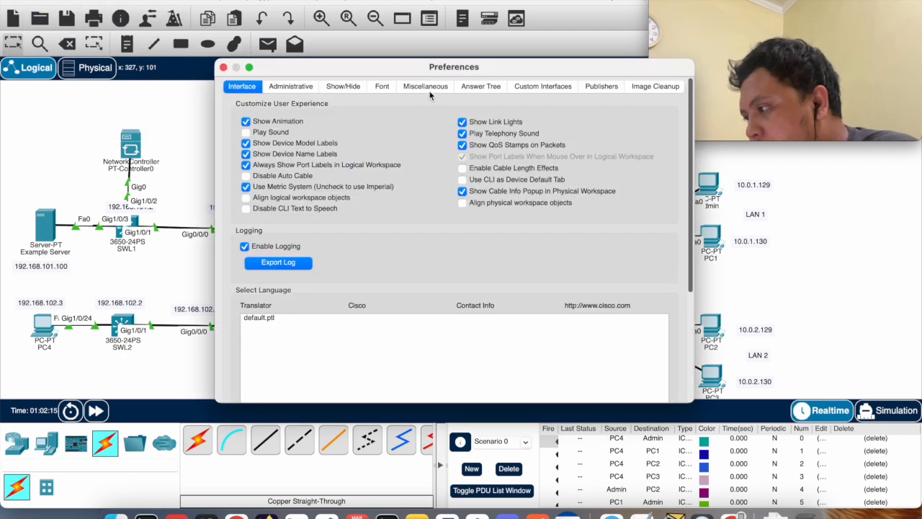
{"action": "left_click", "coordinate": [425, 87]}
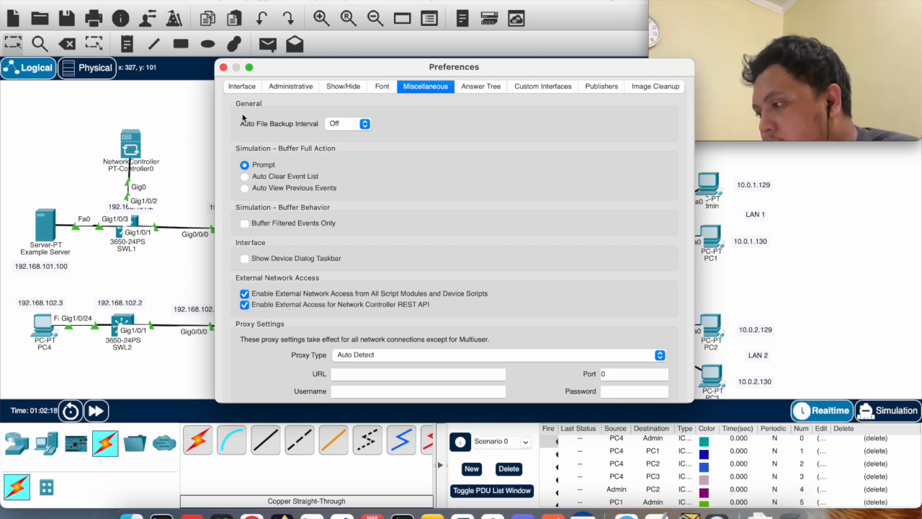
{"action": "left_click", "coordinate": [224, 67]}
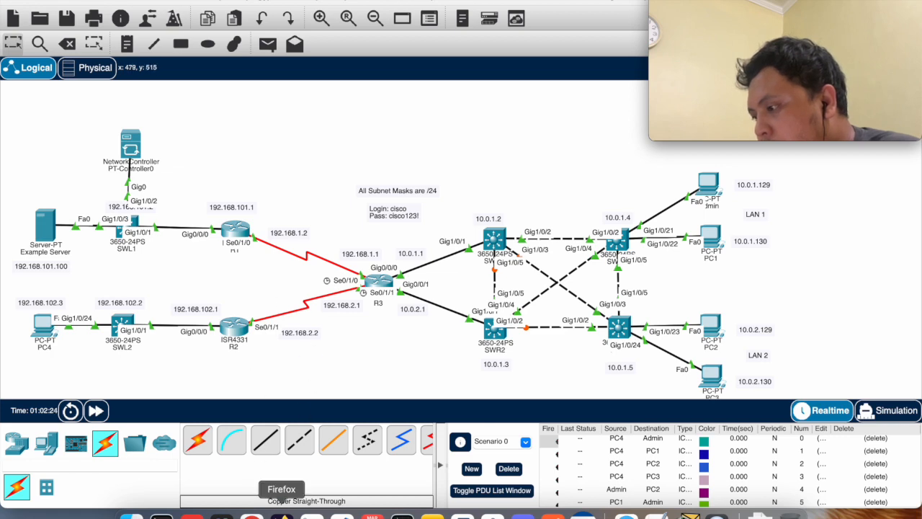
Switch to Firefox and load the Network Controller login page at localhost:58000
{"action": "left_click", "coordinate": [281, 514]}
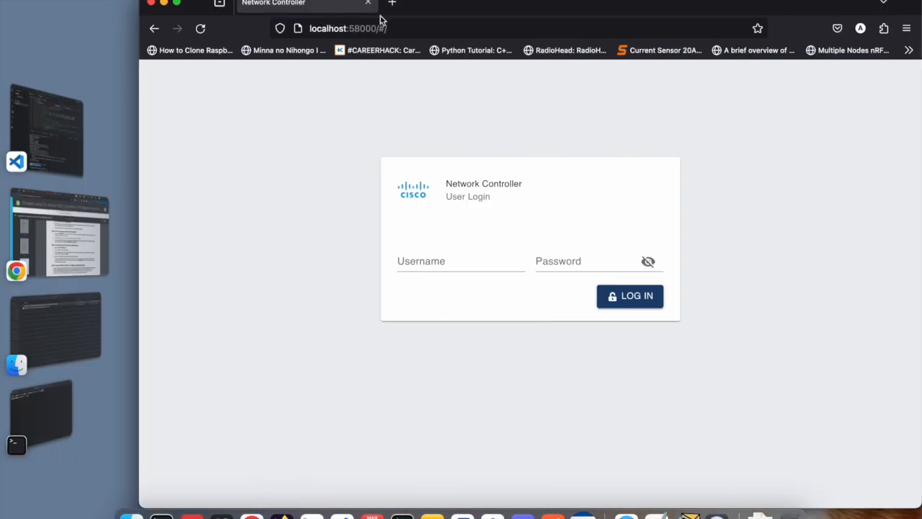
{"action": "double_click", "coordinate": [422, 10]}
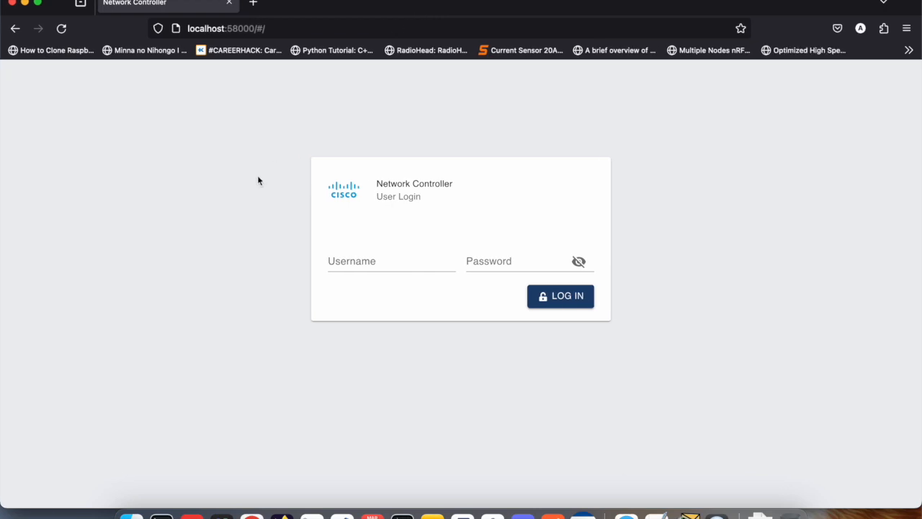
{"action": "left_click", "coordinate": [206, 28]}
{"action": "type", "text": "localhost:58000"}
{"action": "key", "text": "Return"}
Log in to the Network Controller with username cisco and the account password, and decline saving the password in the browser
{"action": "left_click", "coordinate": [356, 262]}
{"action": "type", "text": "cisco"}
{"action": "key", "text": "Tab"}
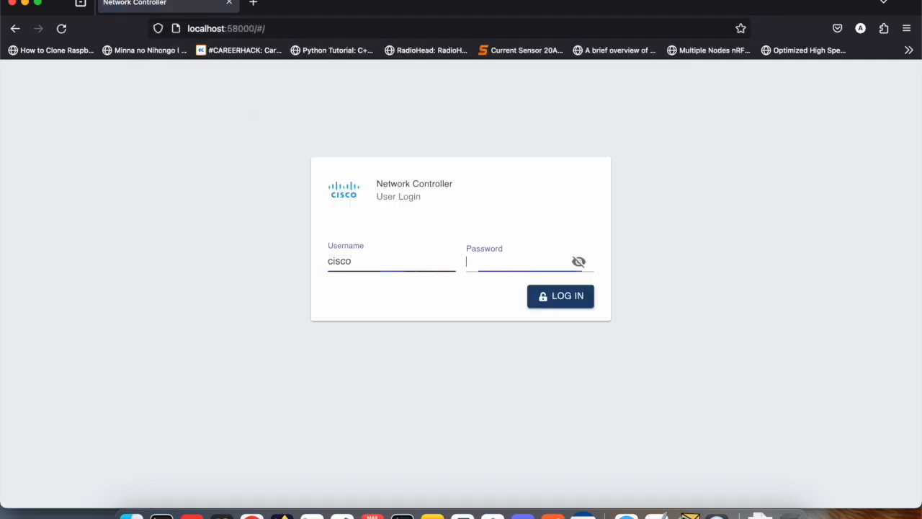
{"action": "type", "text": "••"}
{"action": "key", "text": "BackSpace"}
{"action": "key", "text": "BackSpace"}
{"action": "type", "text": "cis"}
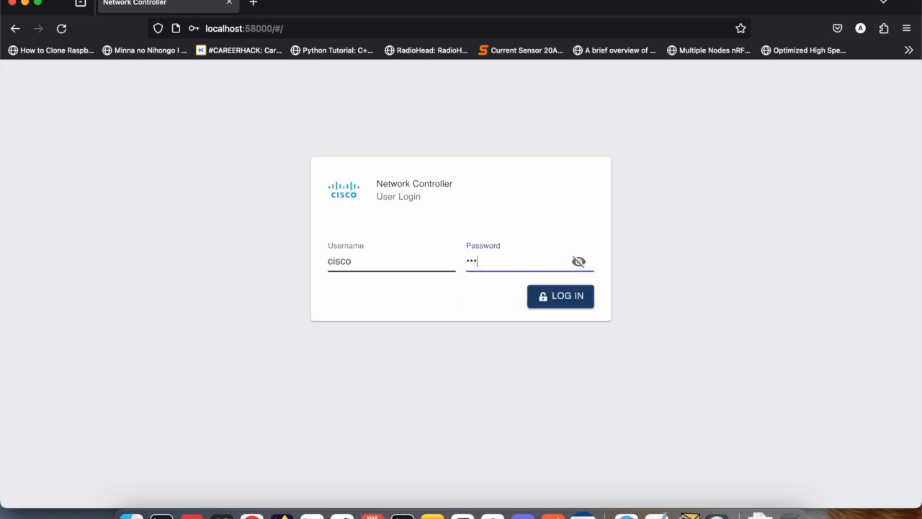
{"action": "key", "text": "Return"}
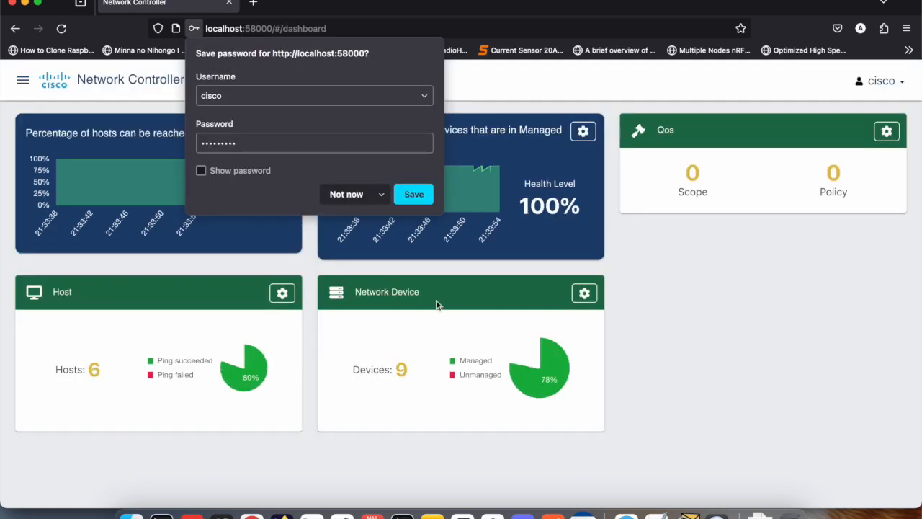
{"action": "left_click", "coordinate": [348, 192]}
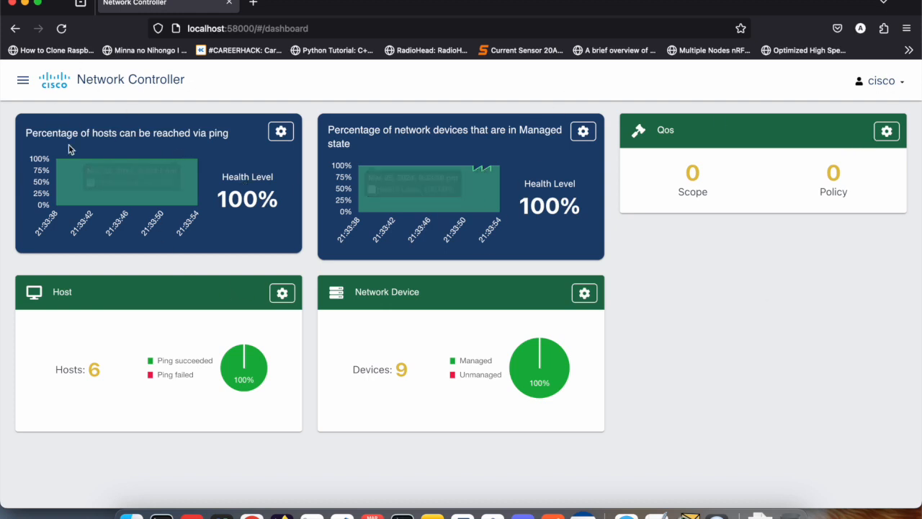
Open the Network Controller's Provisioning page with the network device list
{"action": "left_click", "coordinate": [23, 80]}
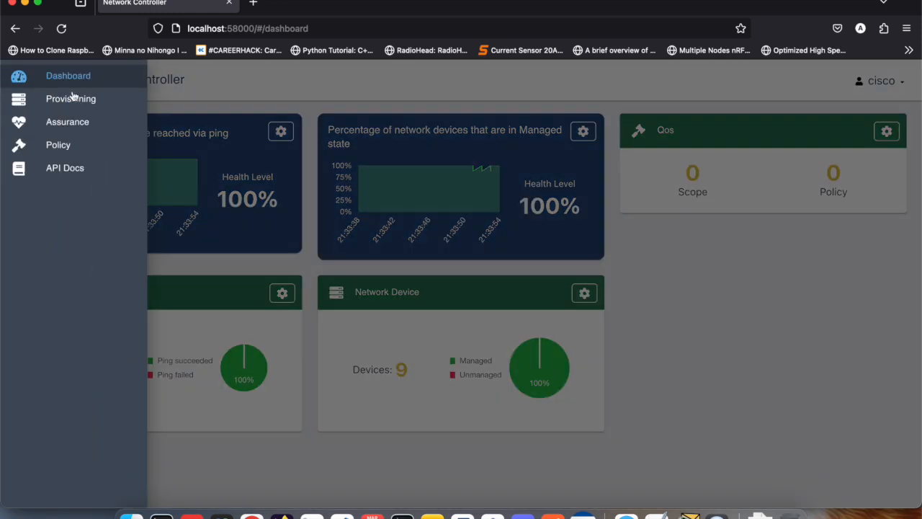
{"action": "left_click", "coordinate": [56, 109]}
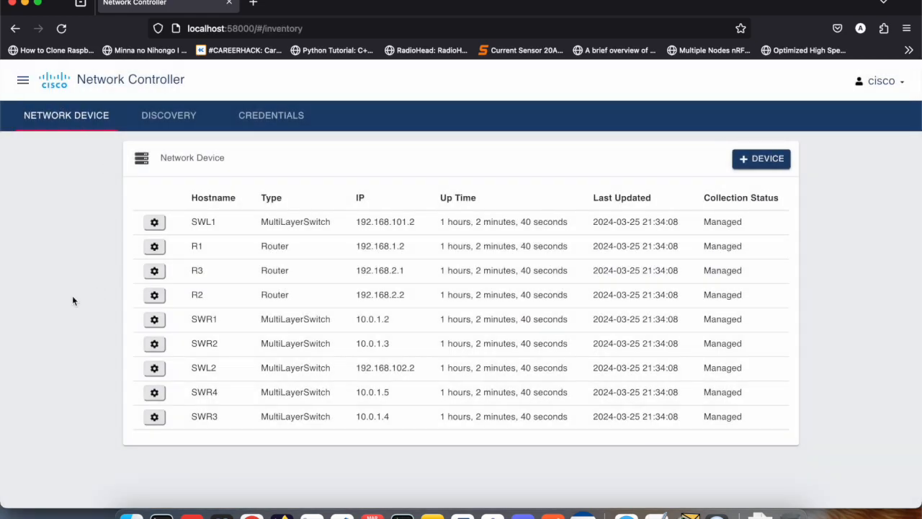